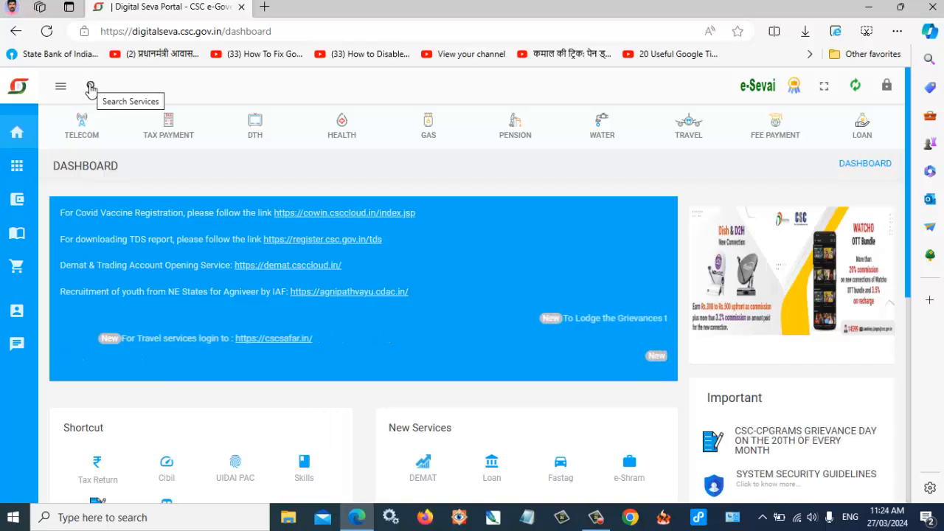
Search the portal's services for "udy", open Udyam Registration, and log in with Digital Seva Connect
left_click(91, 88)
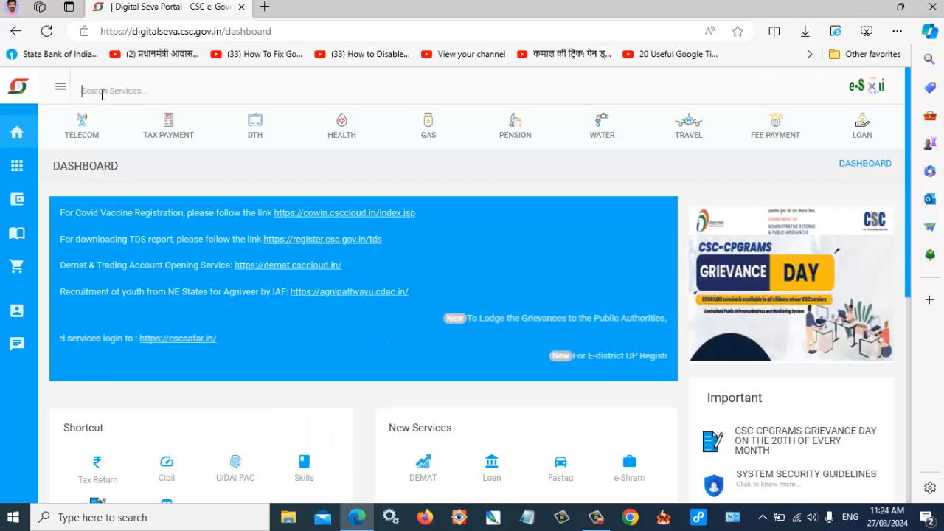
type("udy")
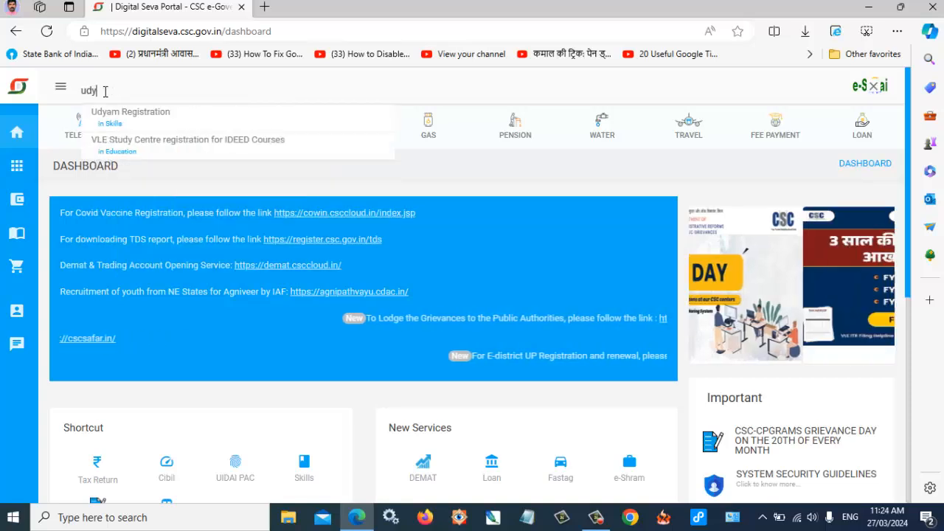
left_click(129, 121)
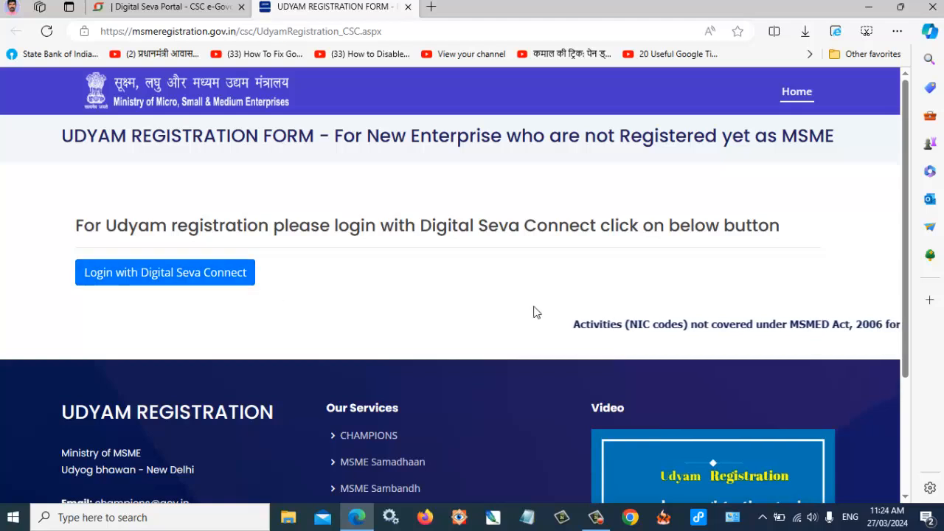
left_click(177, 280)
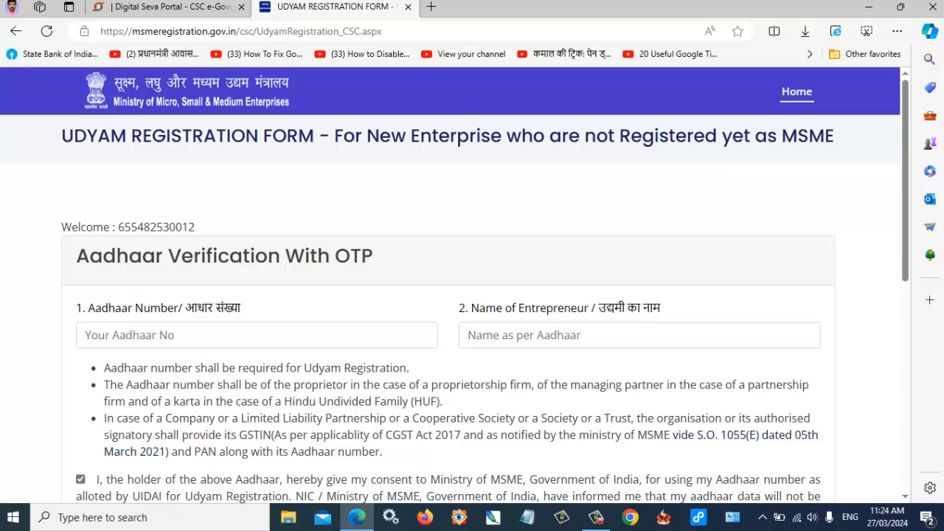
Enter the one-time password in the OTP code field and validate it to complete the Aadhaar verification
scroll(238, 289, "down", 1)
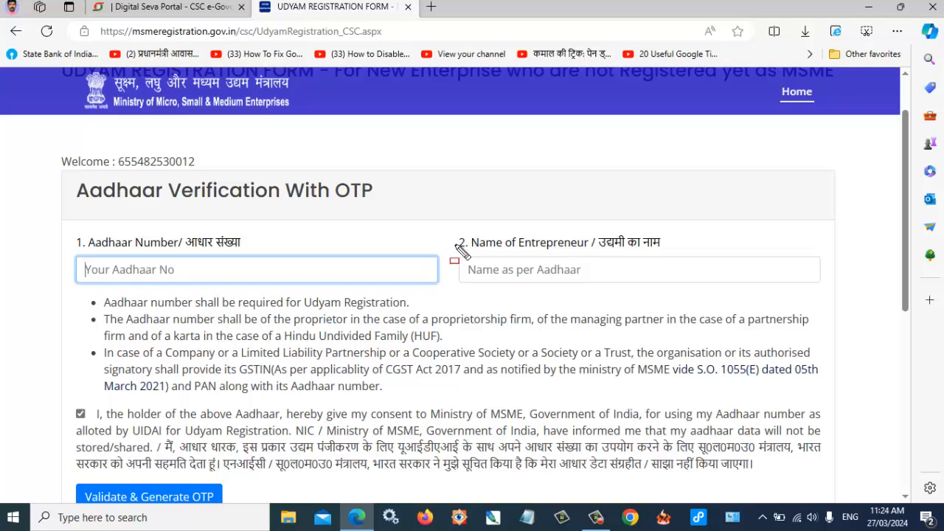
mouse_move(457, 246)
left_mouse_down()
mouse_move(630, 299)
mouse_move(694, 300)
left_mouse_up()
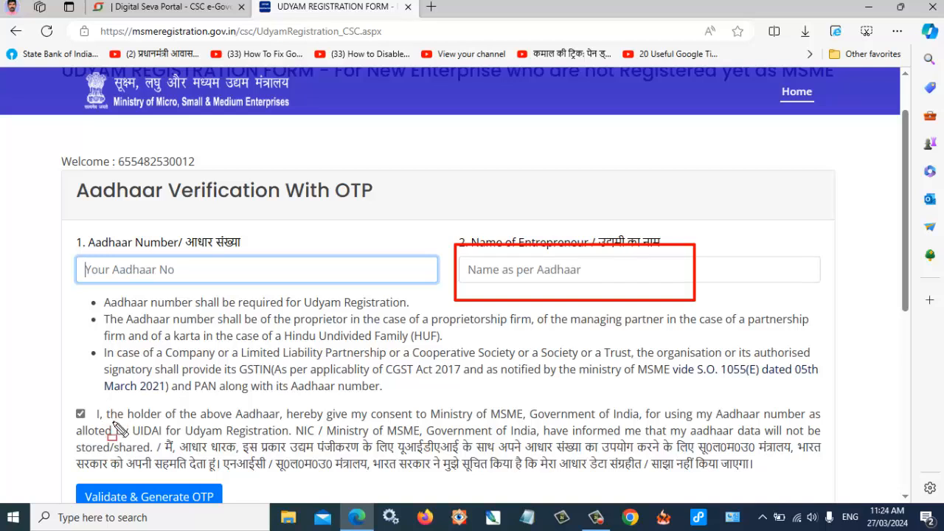
left_click_drag(118, 504, 237, 505)
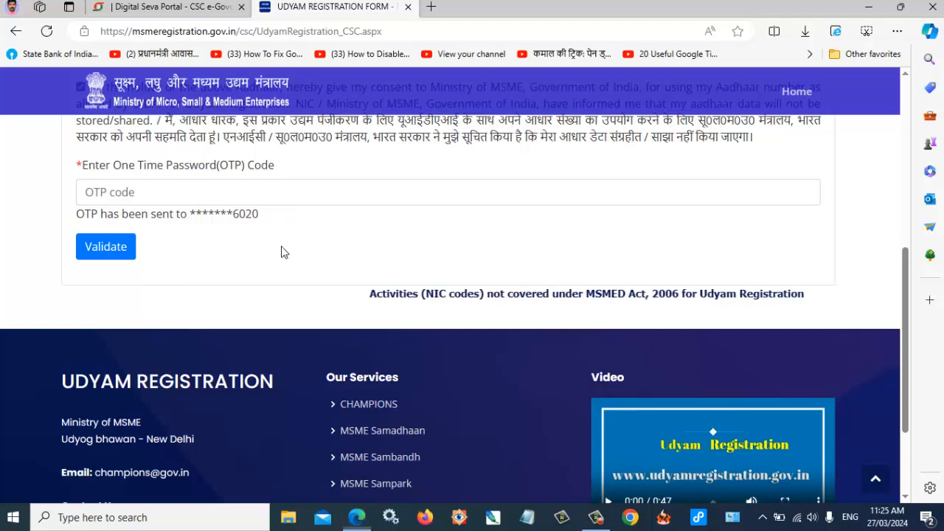
left_click(247, 192)
left_click(133, 251)
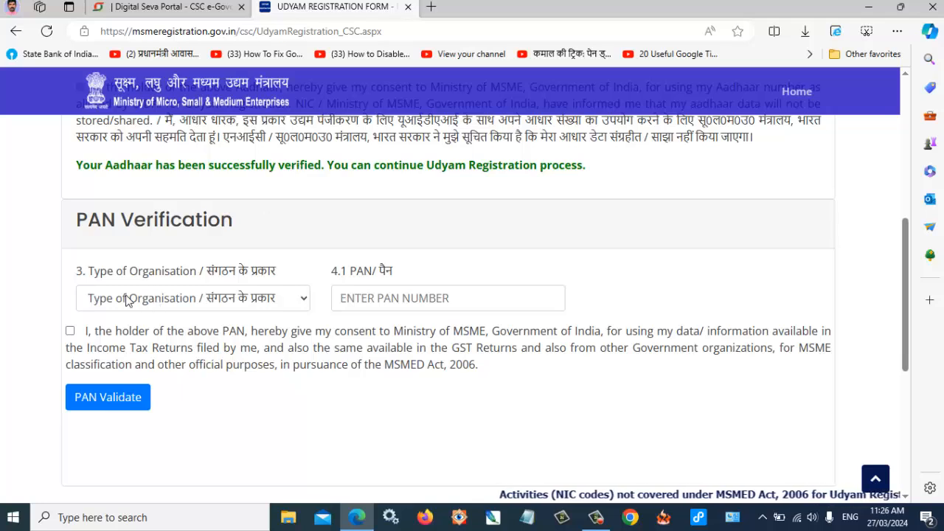
Set the organisation type to Proprietary, enter the PAN number, give the holder's consent, and submit the PAN for validation
left_click_drag(77, 219, 221, 221)
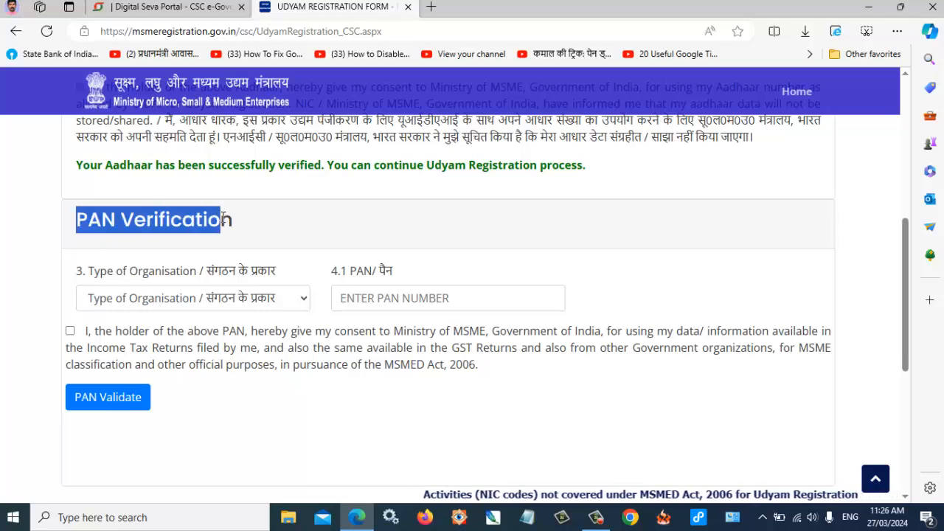
left_click(195, 297)
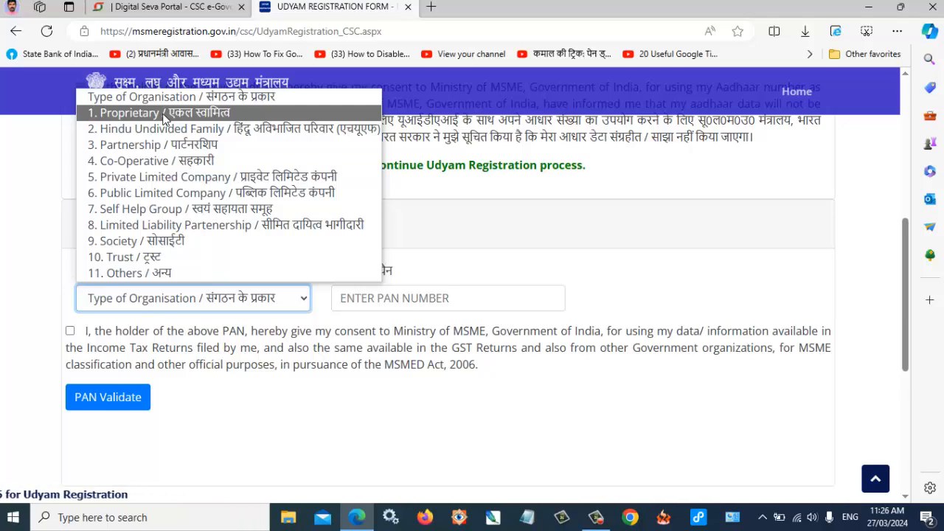
left_click(163, 118)
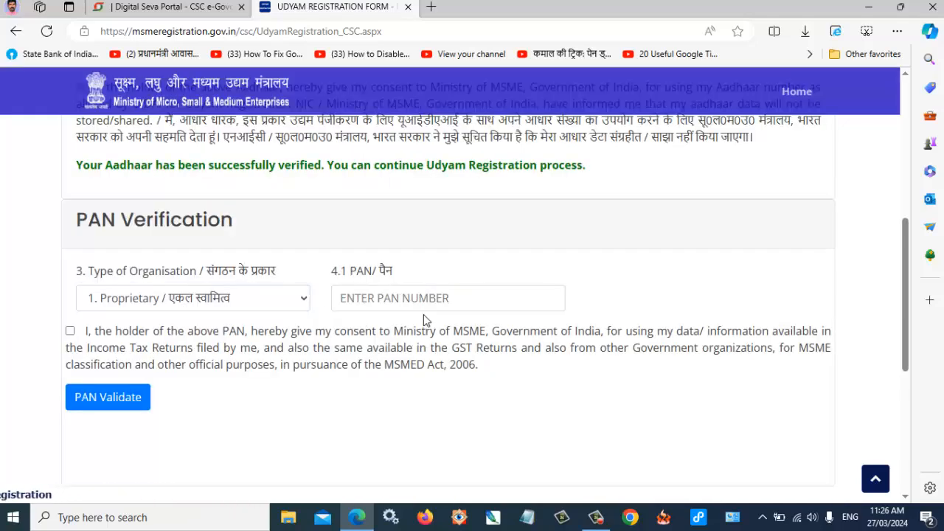
left_click(405, 300)
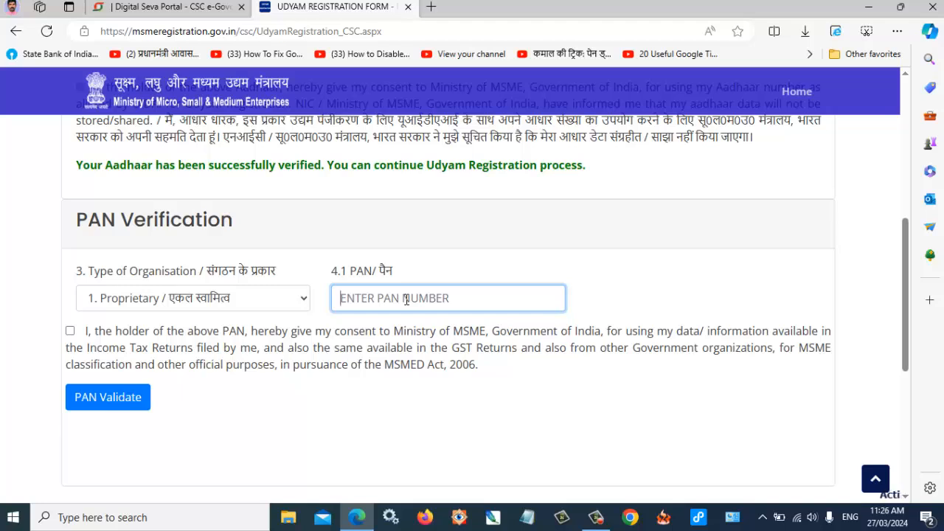
type("**********")
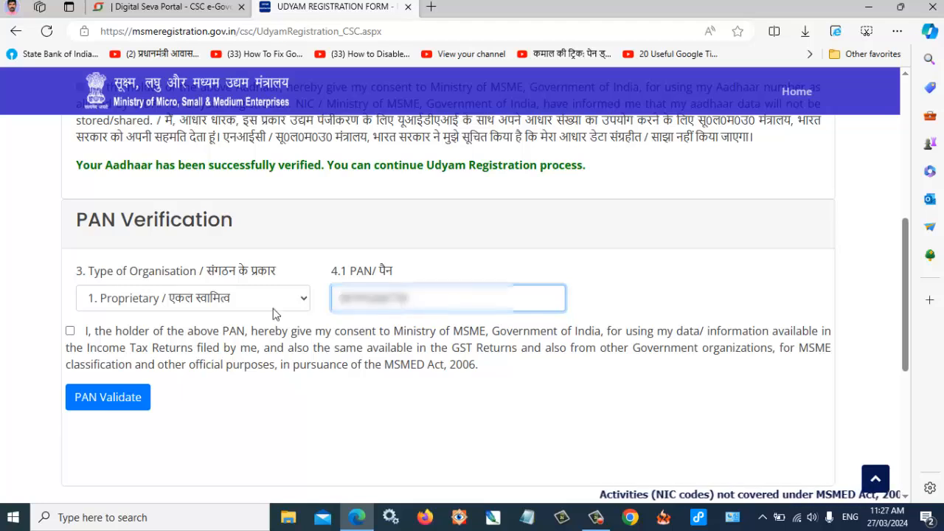
left_click(69, 331)
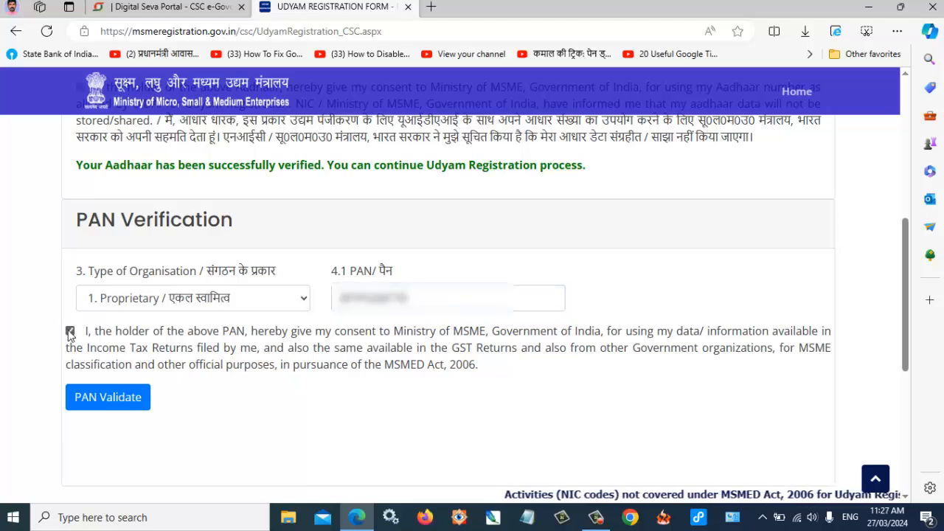
left_click(109, 399)
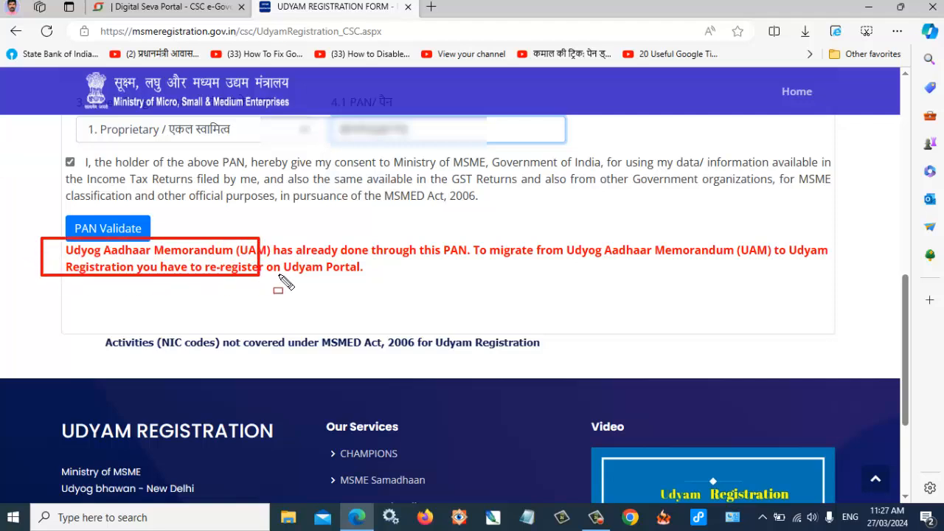
left_click_drag(280, 275, 311, 262)
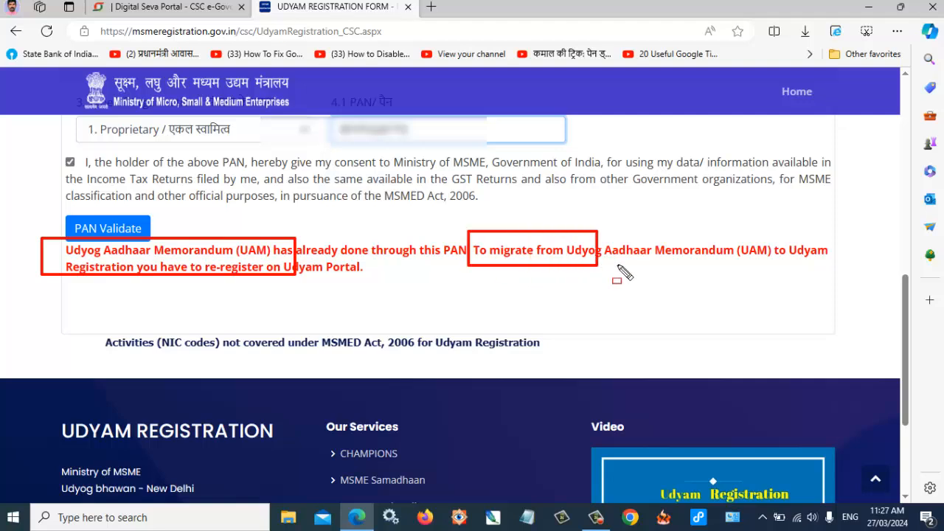
left_click_drag(706, 268, 755, 266)
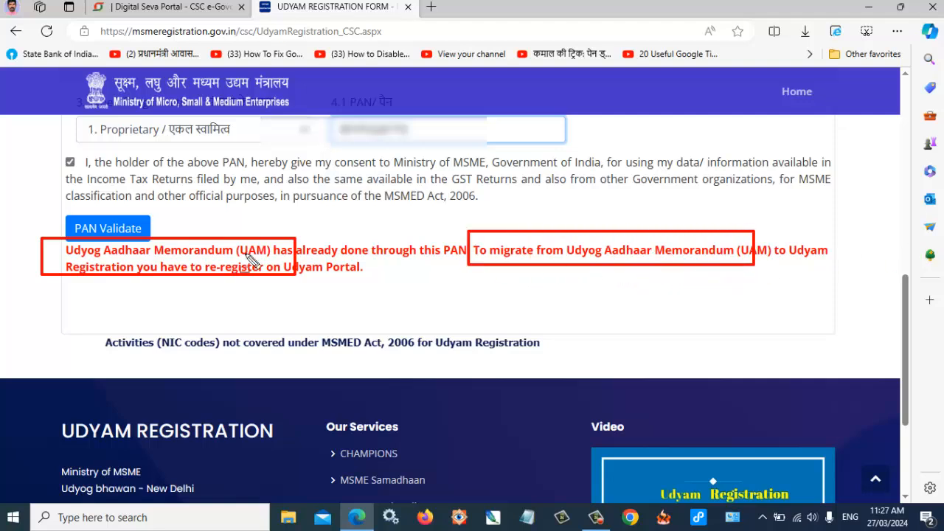
left_click_drag(52, 256, 180, 289)
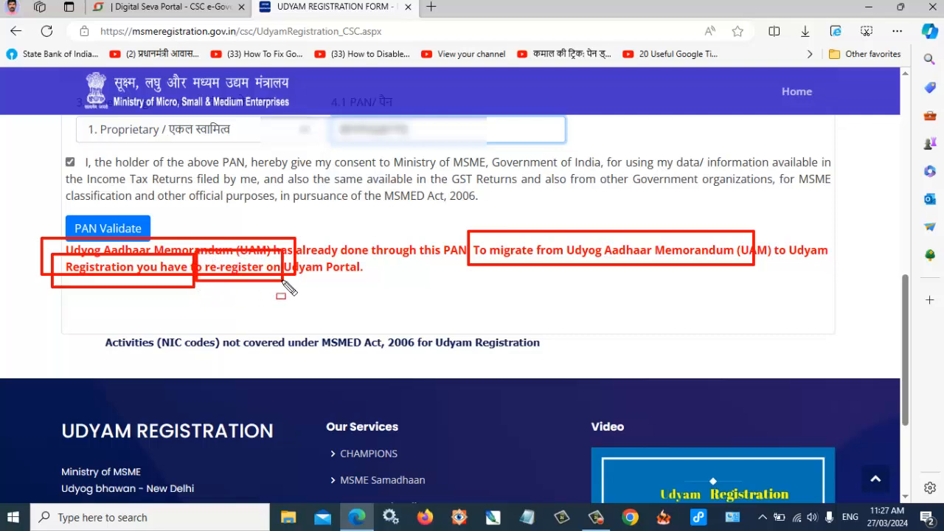
key("Escape")
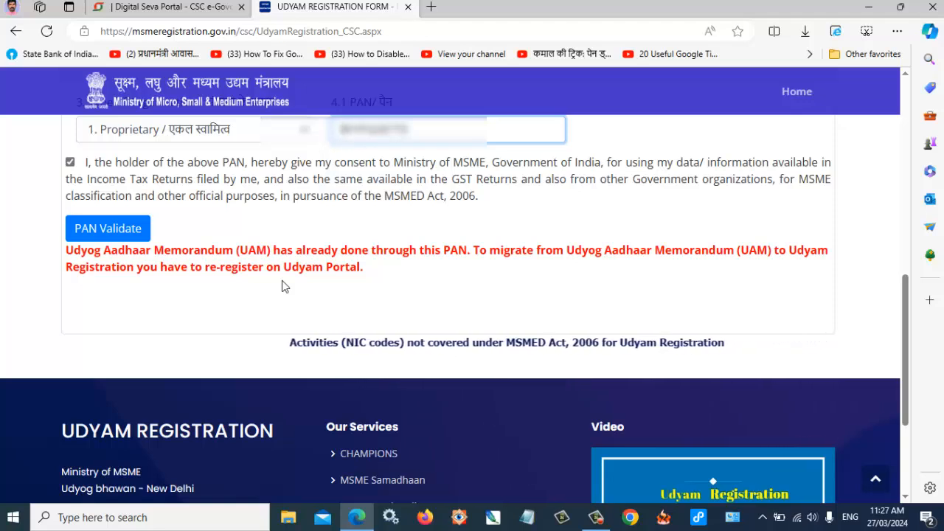
Search the web for "udyam aadhar" in a new browser tab and open the official Udyam Registration portal
left_click(431, 7)
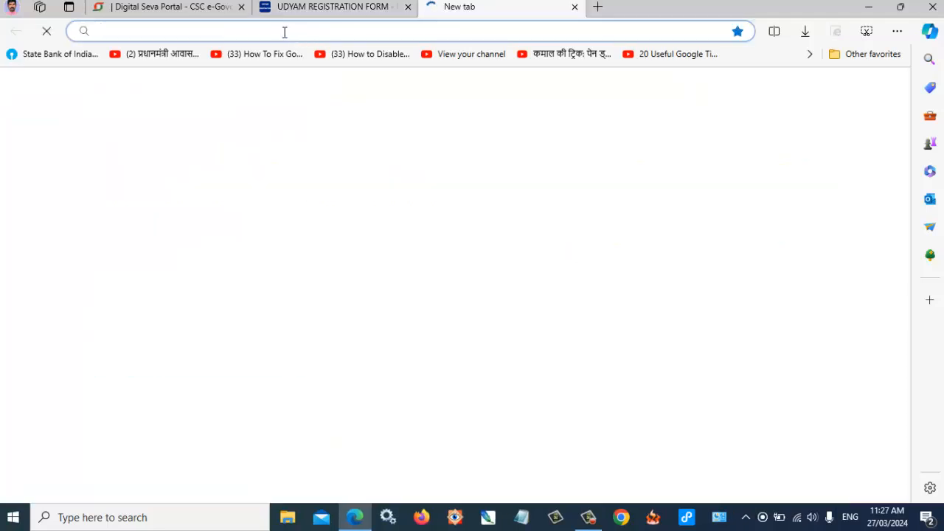
type("udya")
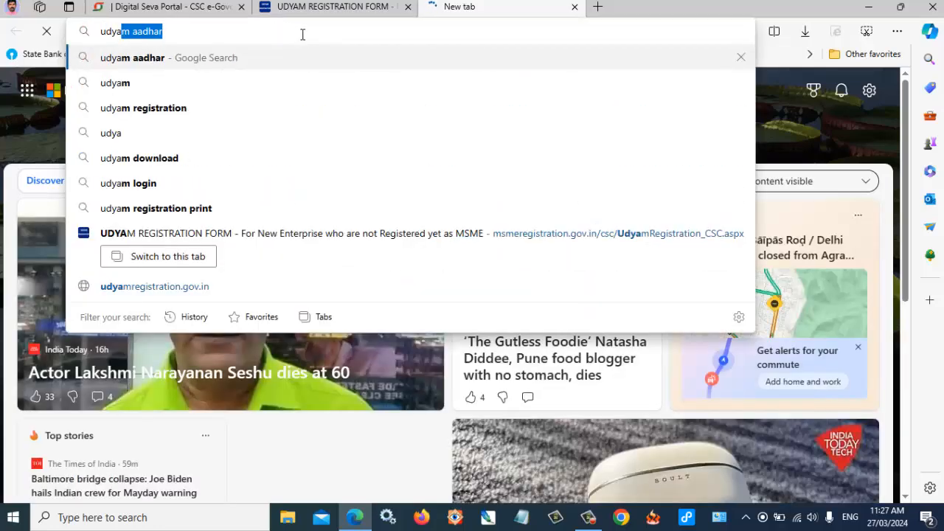
key("Return")
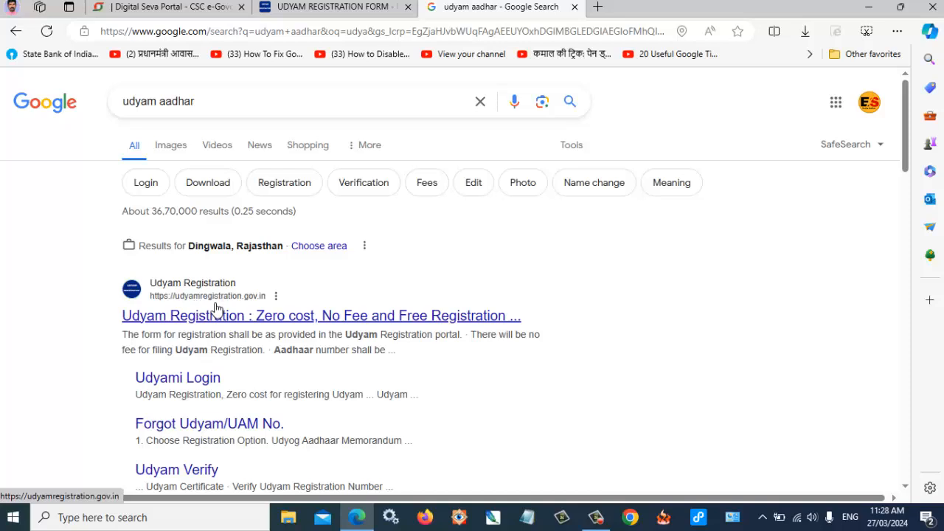
left_click(232, 318)
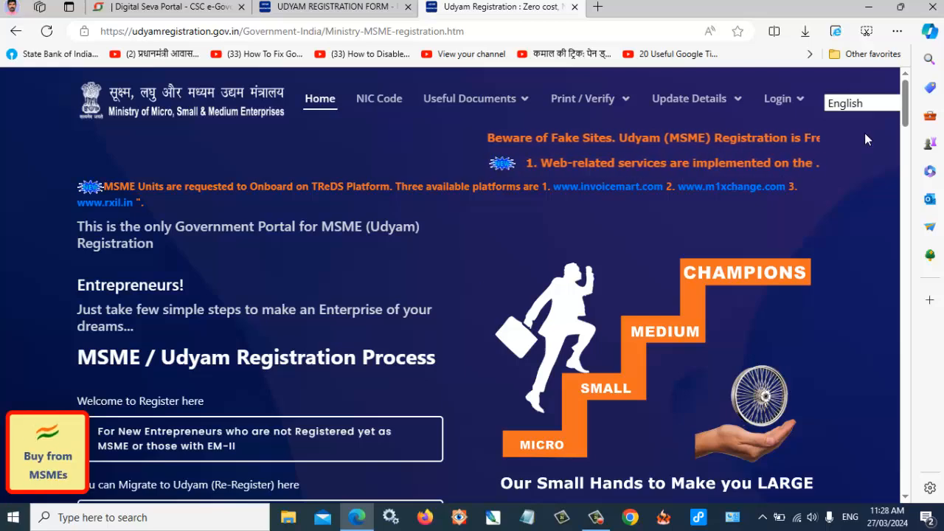
Open the Udyam re-registration form for those already having registration as UAM
scroll(904, 107, "down", 3)
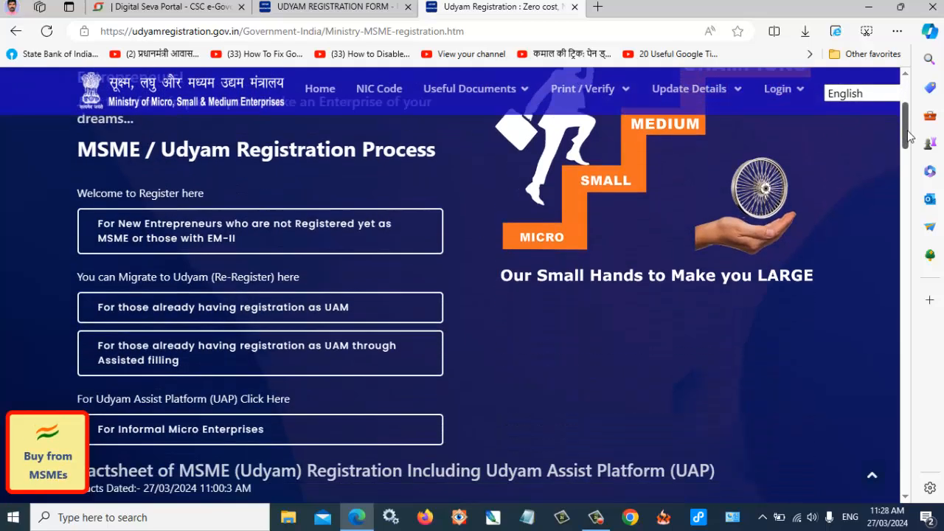
scroll(89, 151, "down", 1)
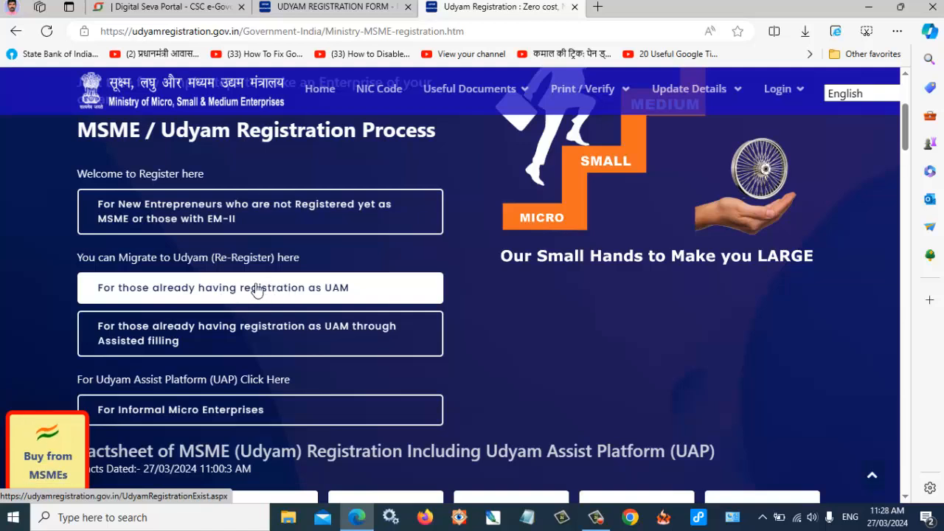
left_click(211, 292)
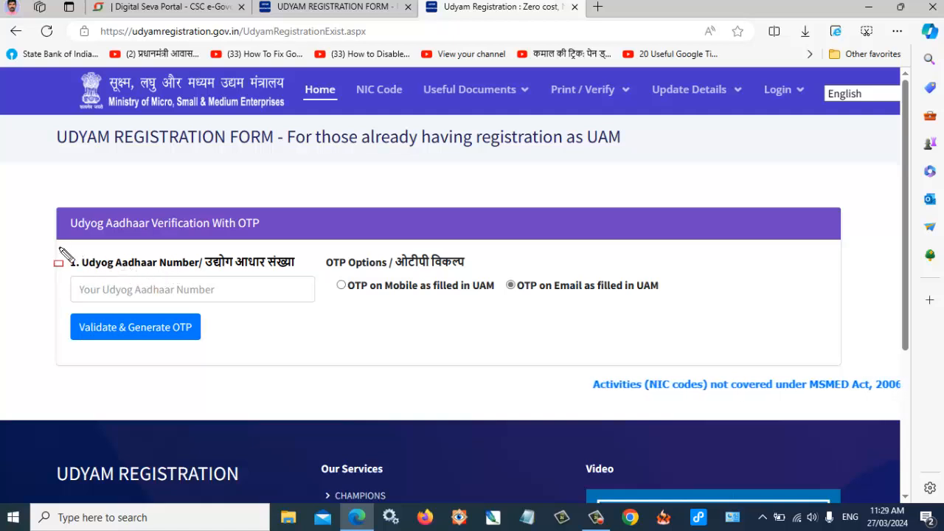
mouse_move(61, 248)
left_mouse_down()
mouse_move(223, 305)
mouse_move(300, 303)
left_mouse_up()
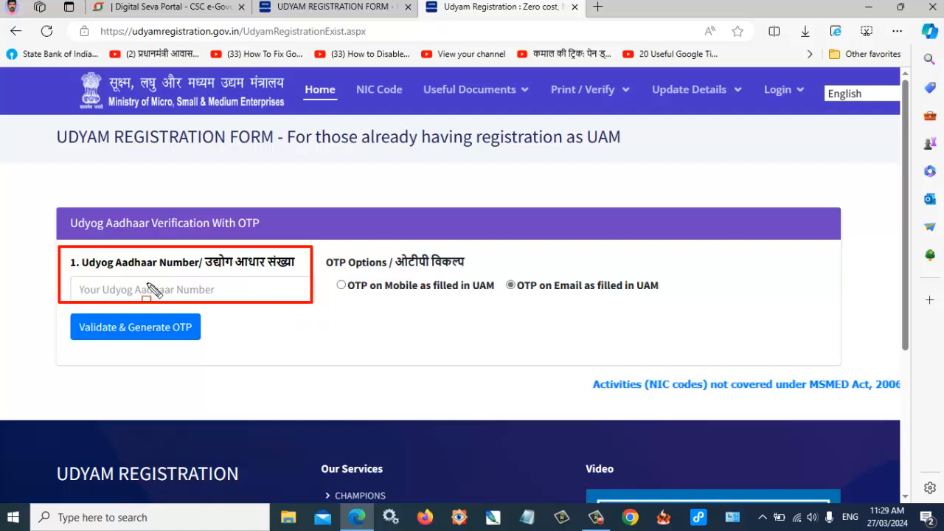
left_click_drag(112, 308, 310, 304)
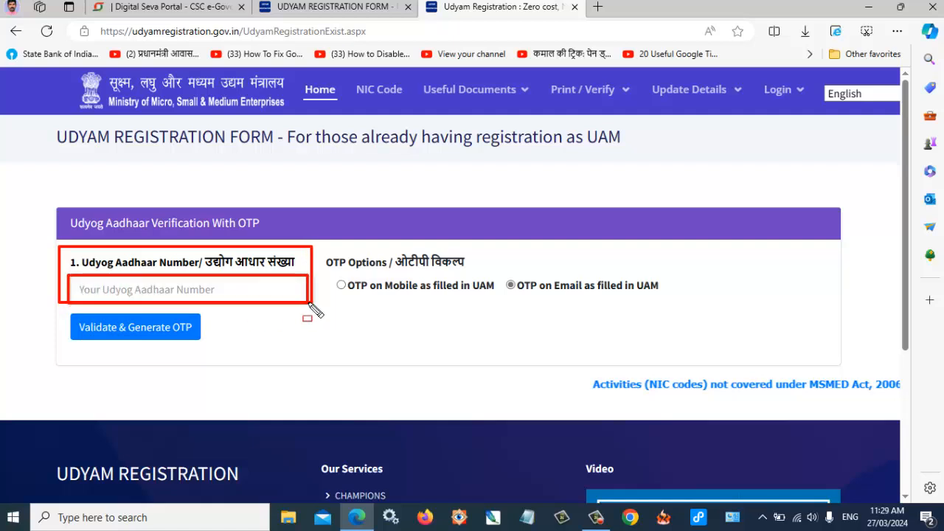
key("Escape")
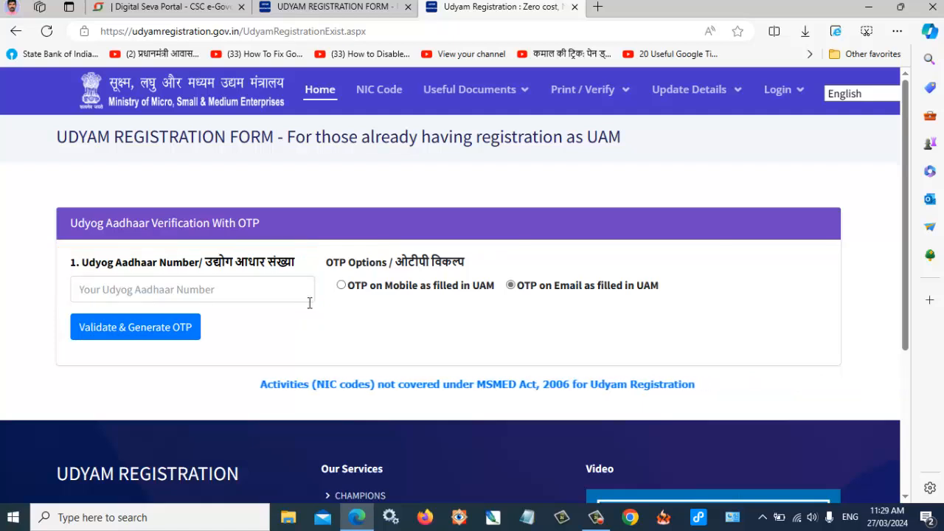
Enter the Udyog Aadhaar number, choose OTP on Mobile as filled in UAM, and generate the OTP
left_click(225, 288)
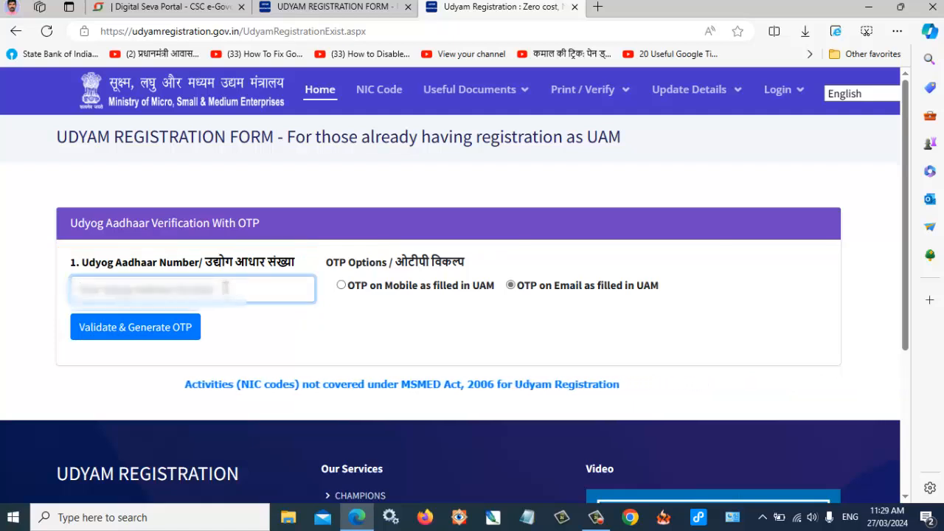
key("ctrl+v")
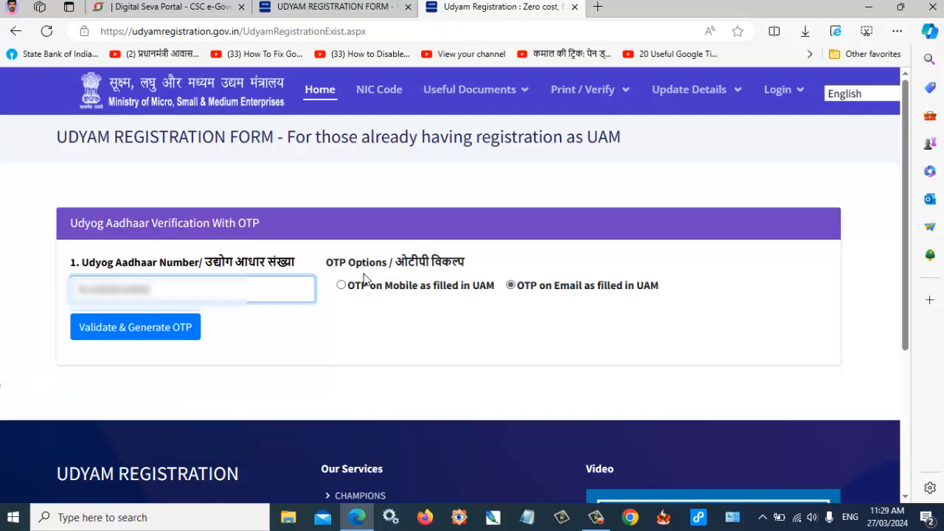
left_click(342, 286)
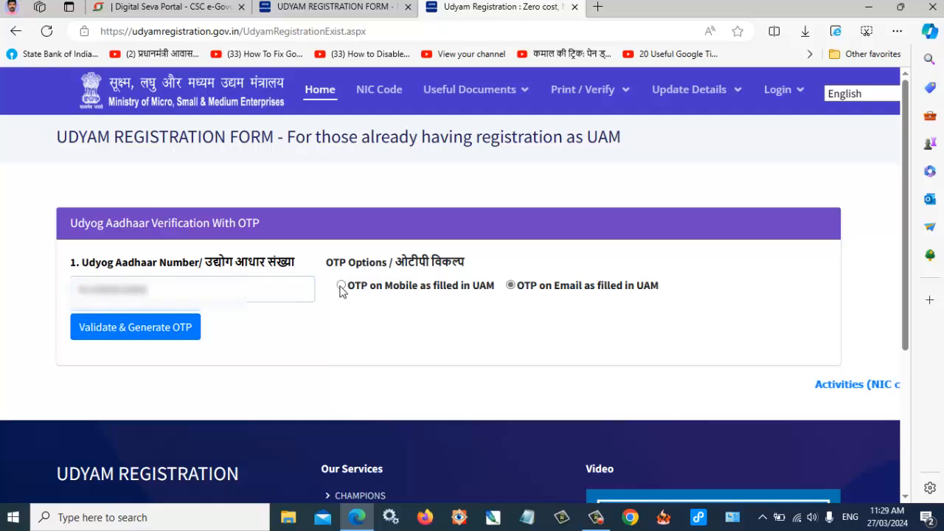
left_click(145, 333)
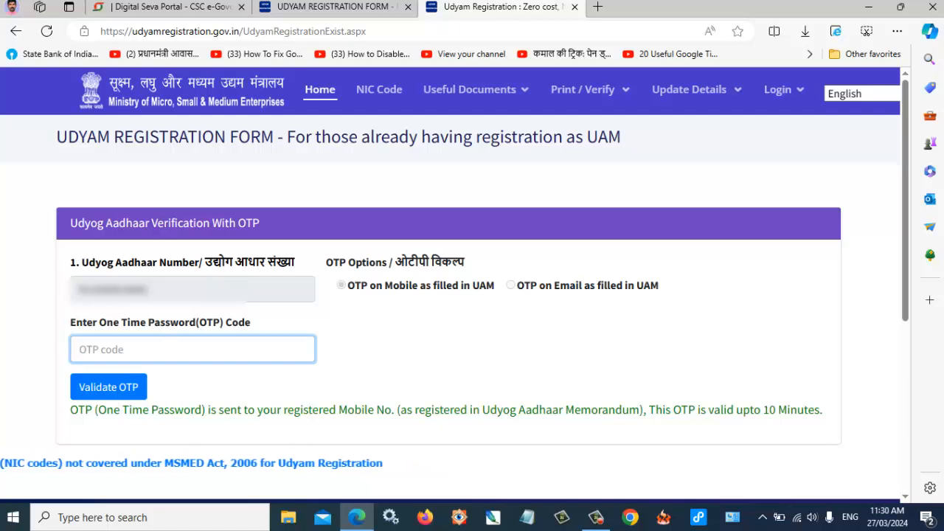
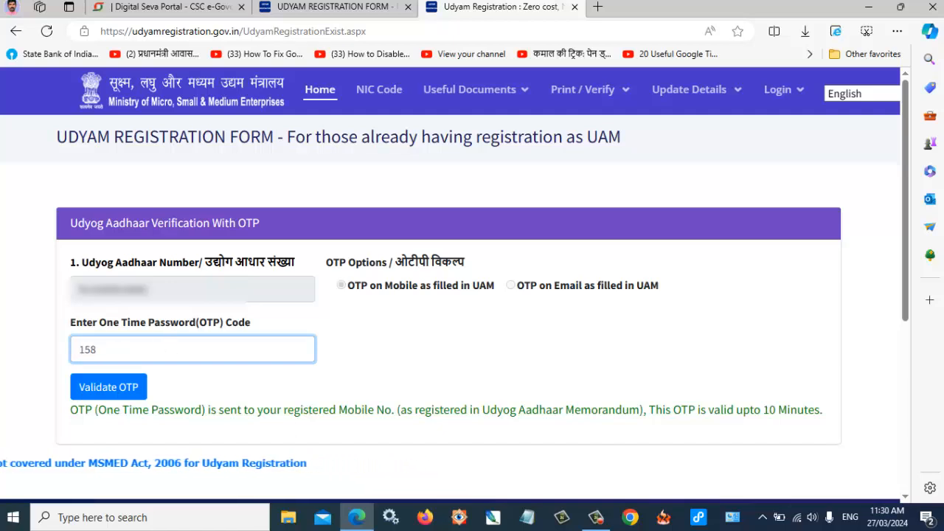
Enter the one-time password in the OTP code field and validate the Udyog Aadhaar Memorandum
left_click(81, 389)
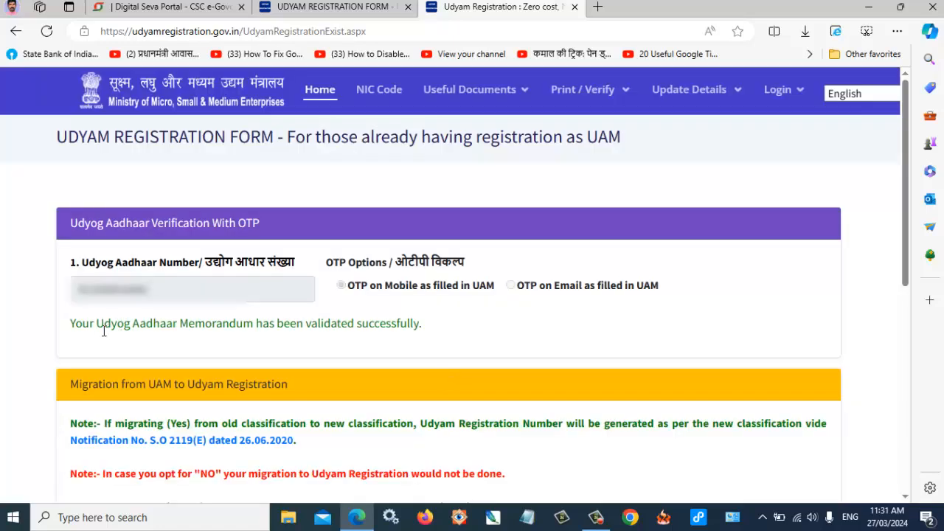
Answer Yes to migrating from Udyog Aadhaar Memorandum to Udyam Registration and start the migration
left_click_drag(68, 329, 435, 343)
left_click(396, 345)
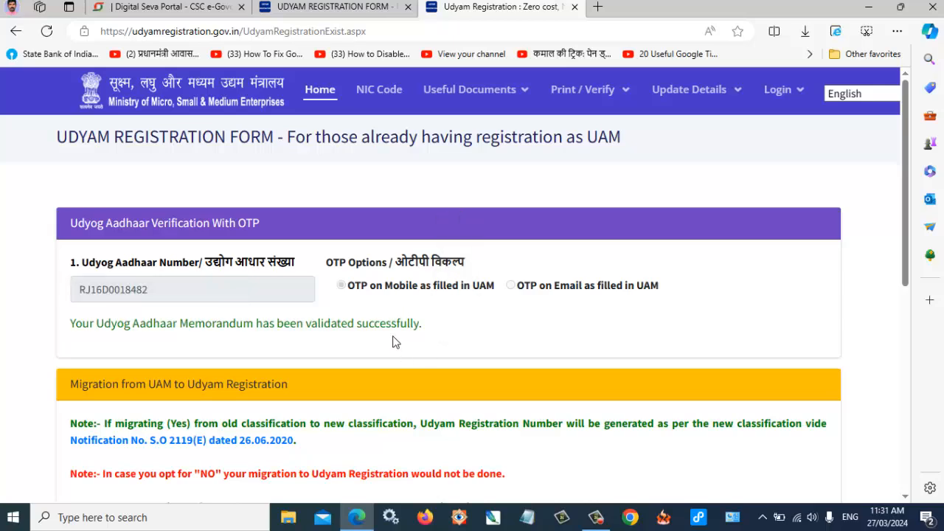
scroll(393, 341, "down", 3)
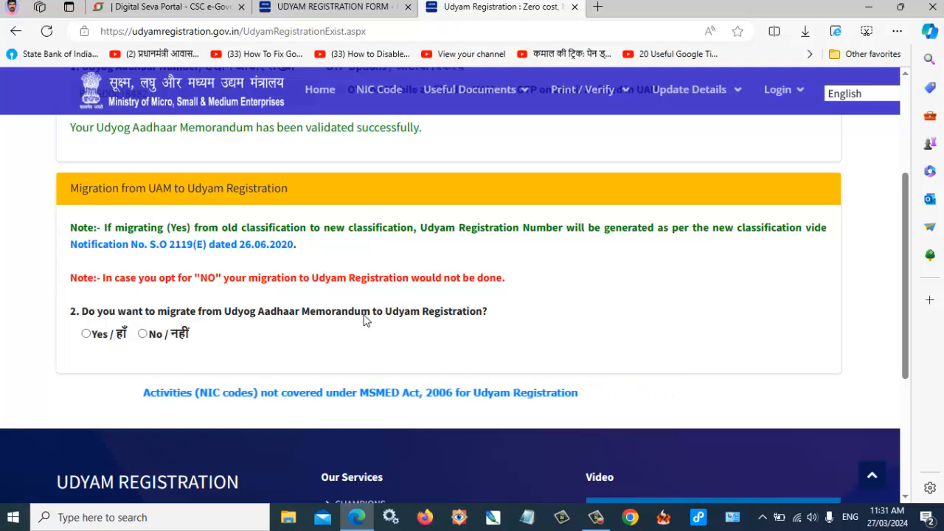
left_click(87, 333)
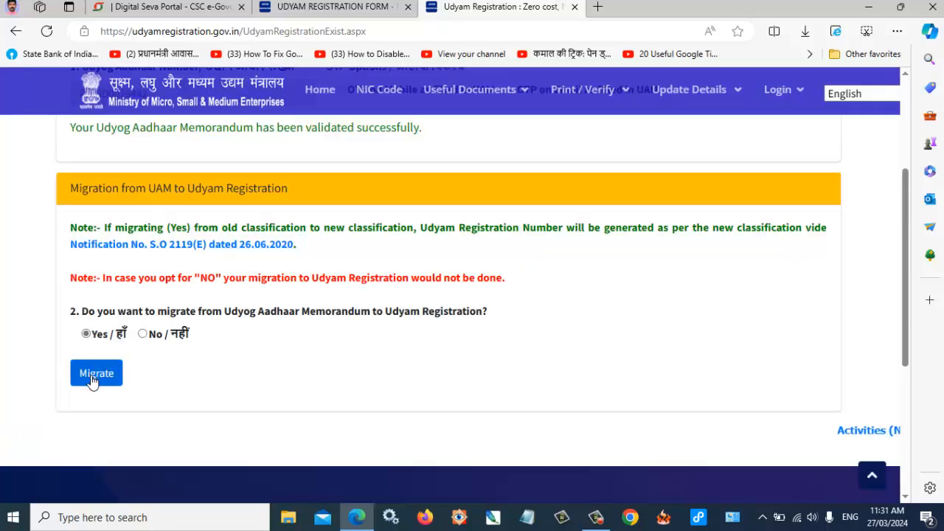
left_click(95, 374)
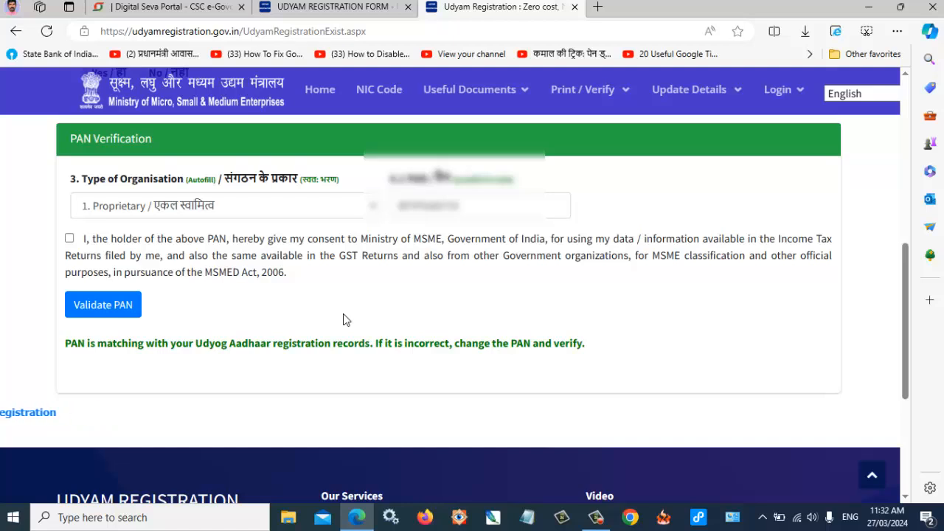
Keep Proprietary as the type of organisation, then consent to the PAN data use, validate the PAN and continue
left_click(293, 208)
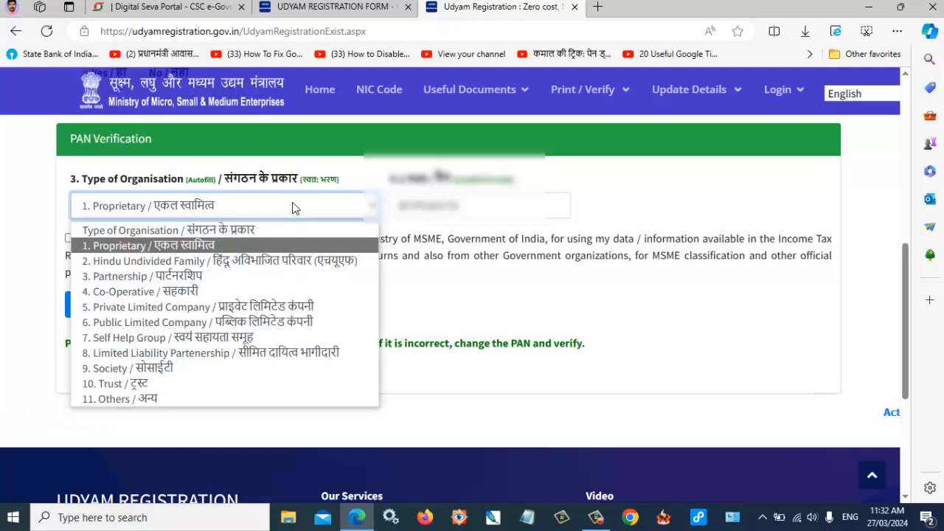
key("Tab")
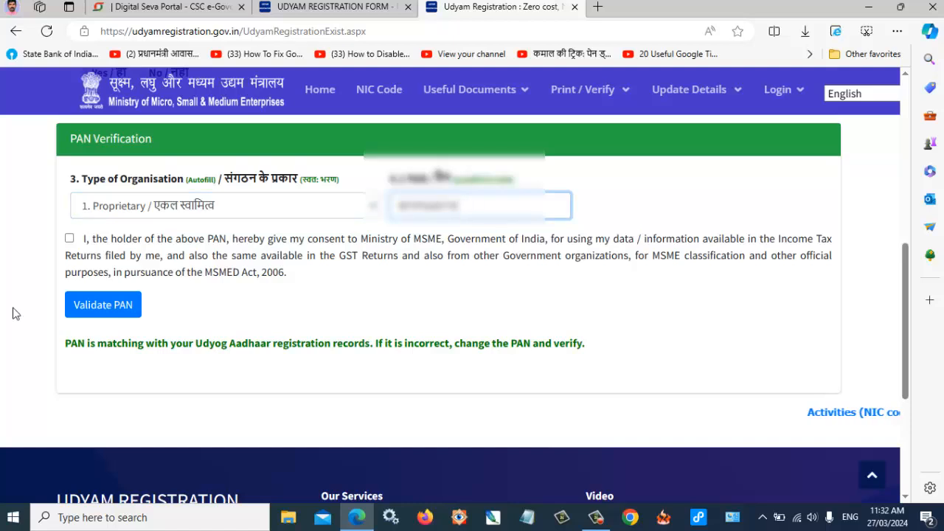
left_click(69, 238)
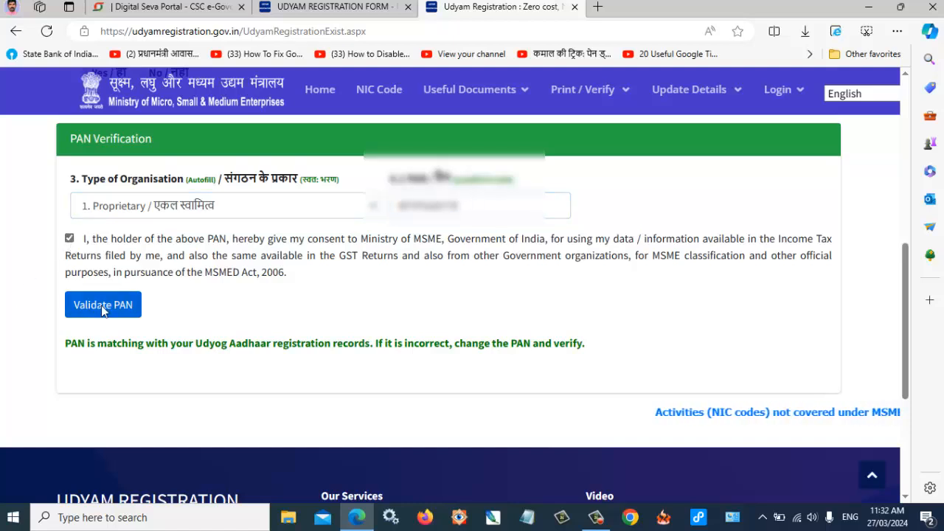
left_click(102, 308)
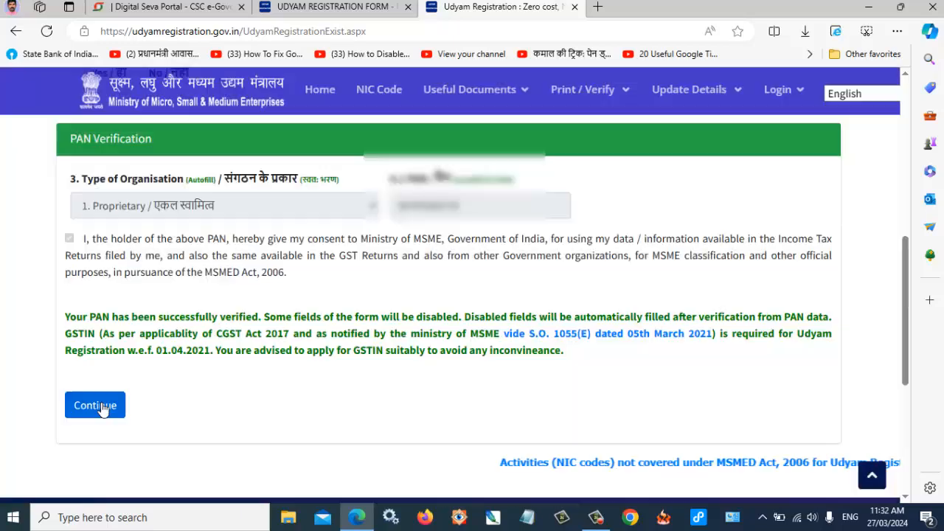
left_click_drag(64, 317, 242, 336)
left_click(290, 435)
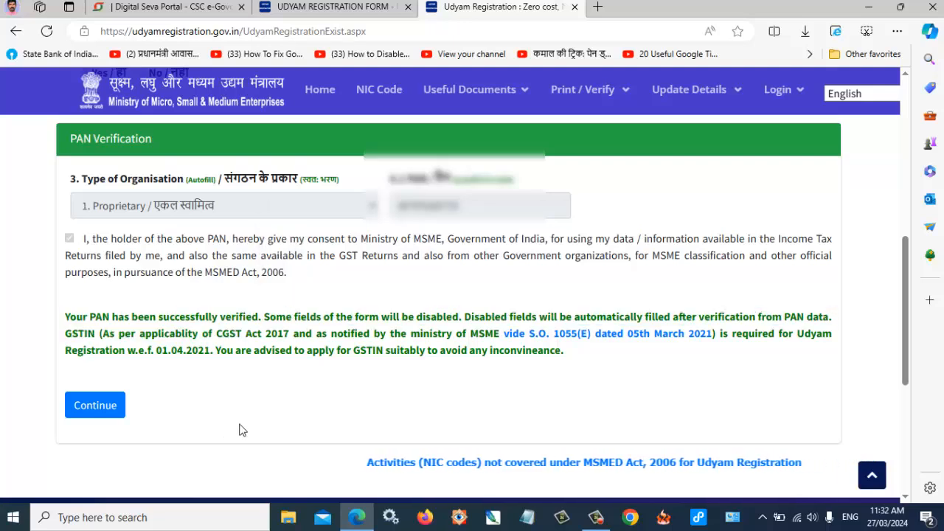
left_click(93, 406)
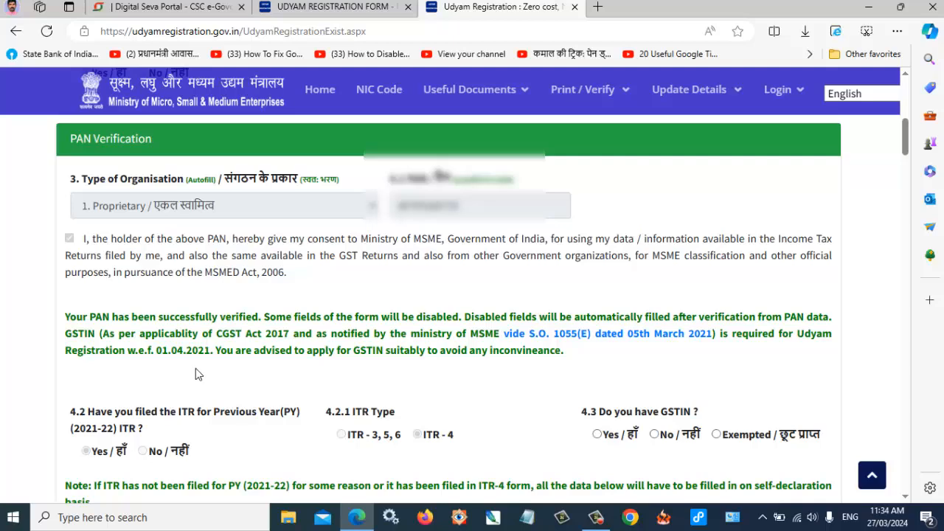
Choose Exempted for the question about having a GSTIN
scroll(195, 369, "down", 2)
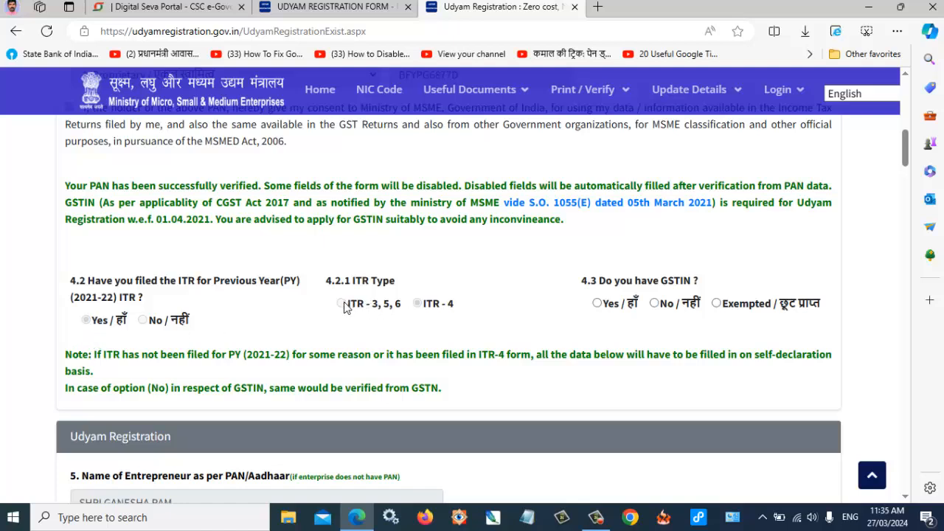
left_click(730, 304)
left_click_drag(70, 436, 173, 436)
left_click(243, 433)
Set the entrepreneur's gender to Male and answer No for Specially Abled
scroll(42, 181, "down", 5)
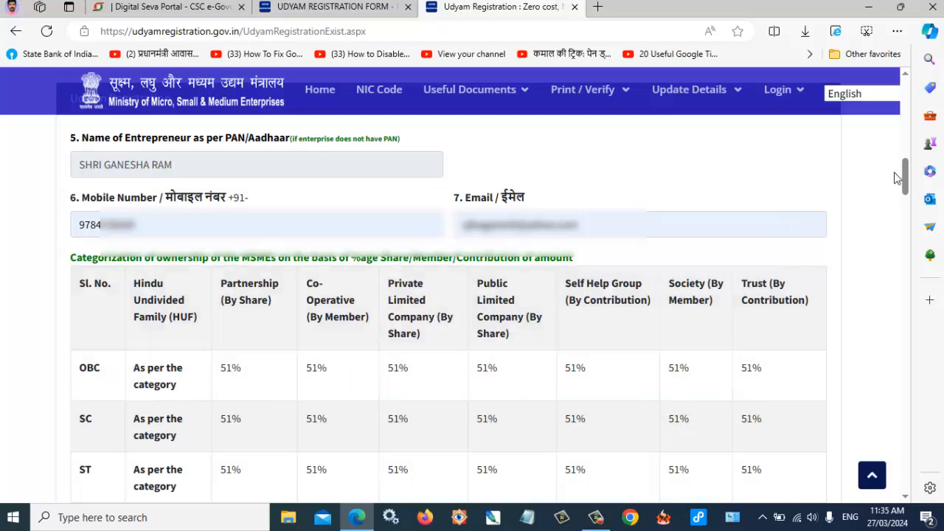
left_click_drag(903, 175, 903, 210)
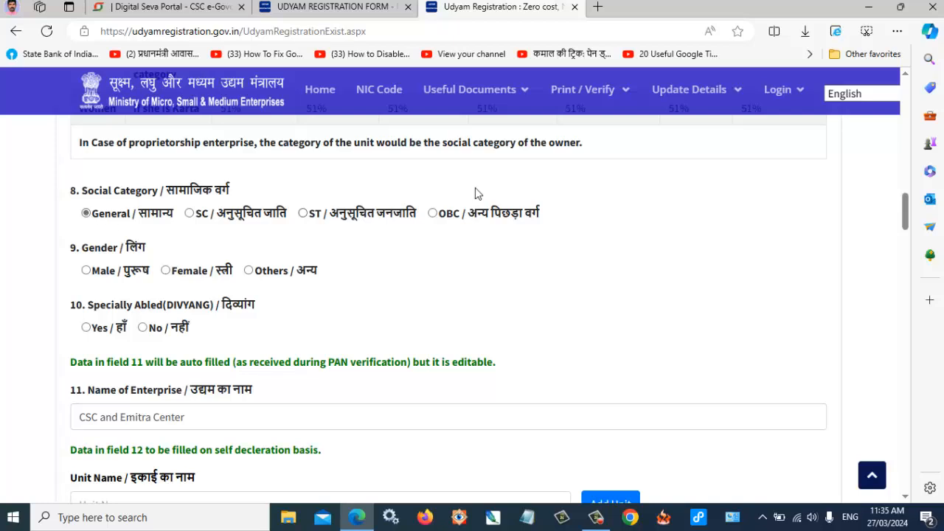
left_click(85, 271)
Replace the name of the enterprise with "Ojha CSC Centre and Emitra"
left_click_drag(81, 417, 233, 419)
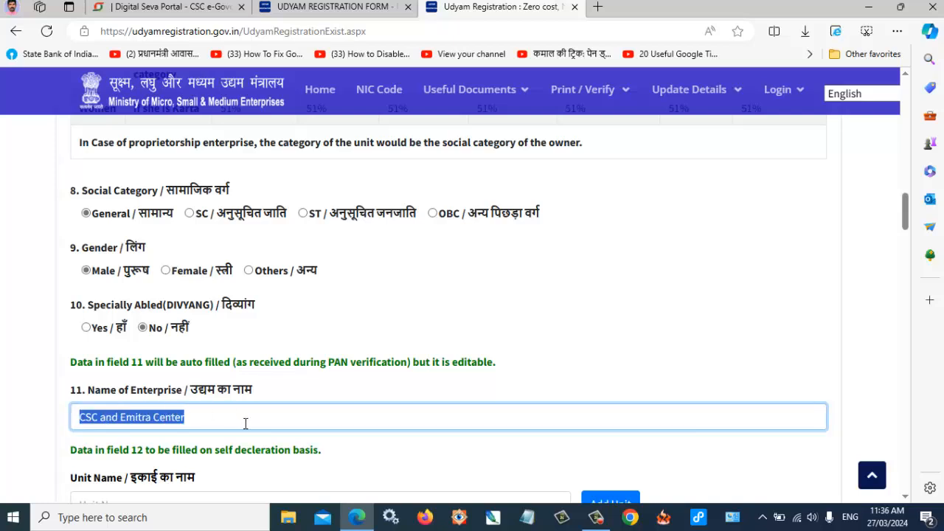
key("BackSpace")
type("Ojha CSC Centre and Emitra")
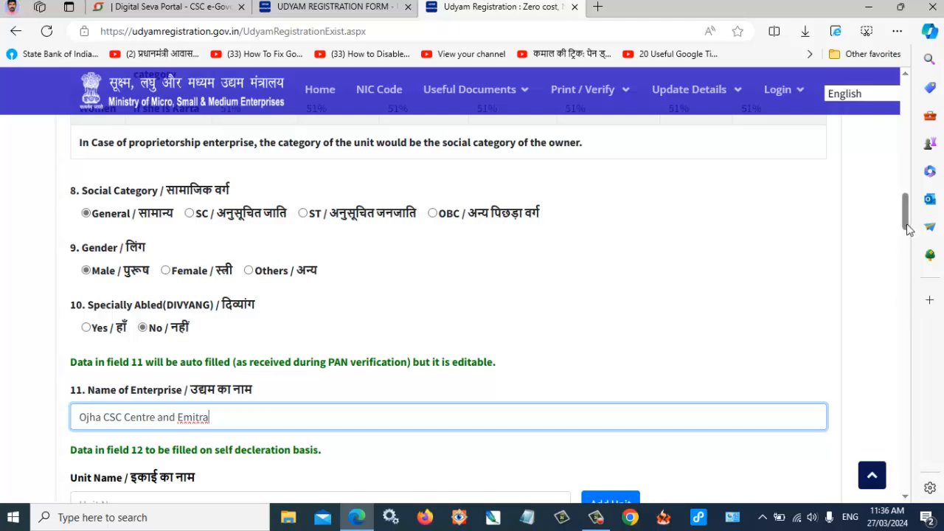
Choose CSC and Emitra Center as the unit name for the plant location
scroll(907, 229, "down", 4)
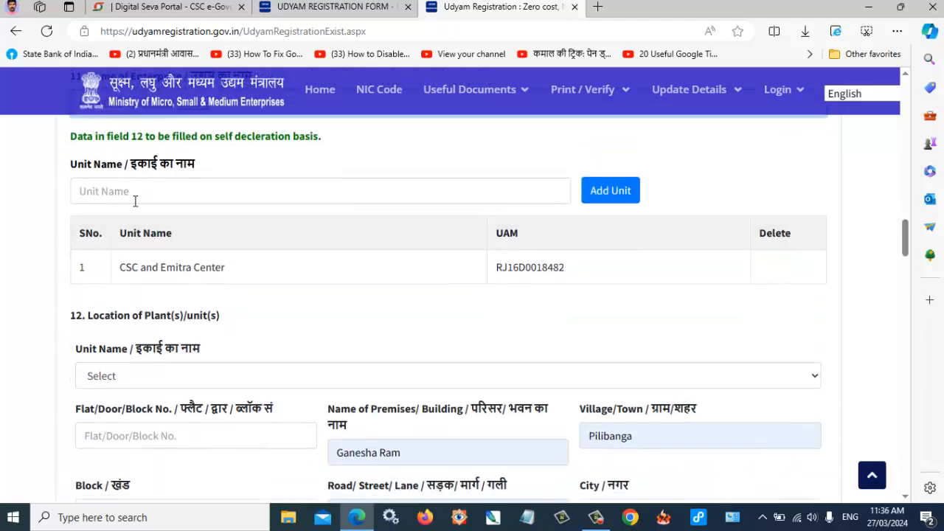
left_click(136, 196)
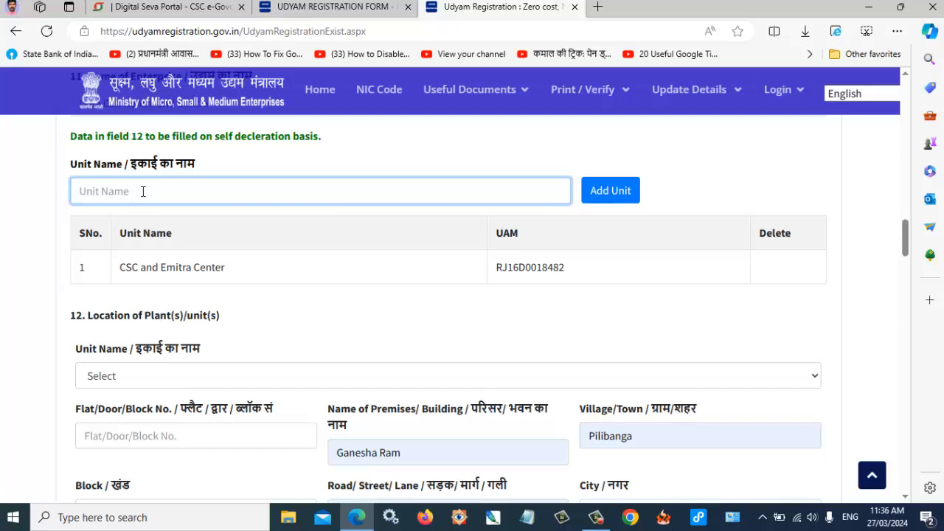
left_click_drag(118, 270, 225, 269)
left_click(504, 296)
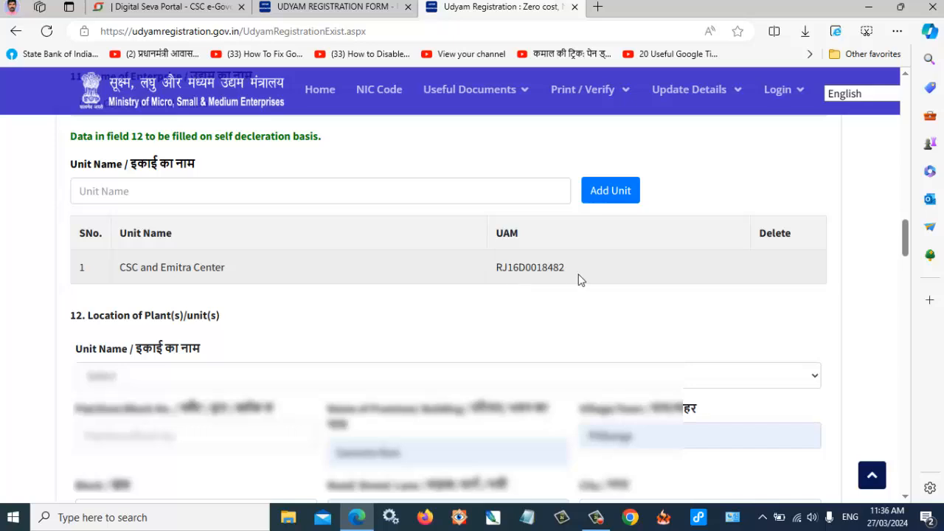
scroll(579, 280, "down", 1)
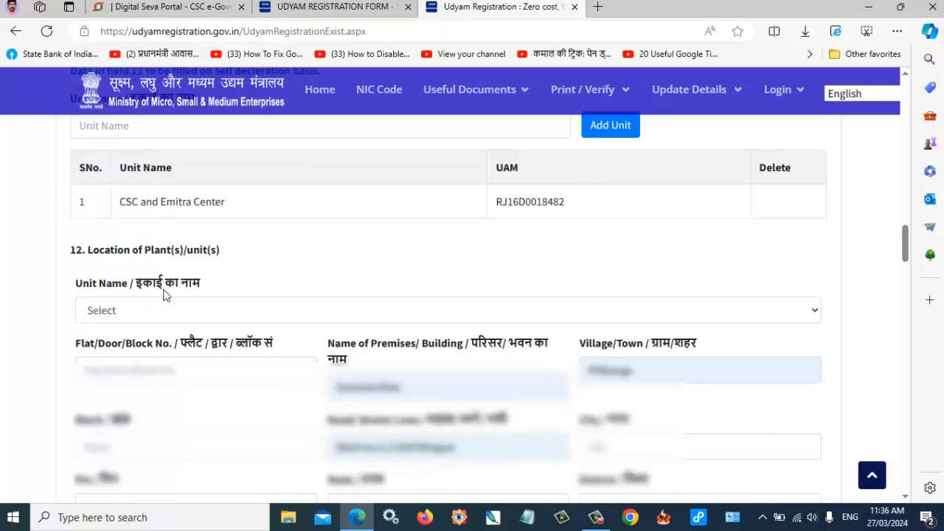
left_click(153, 310)
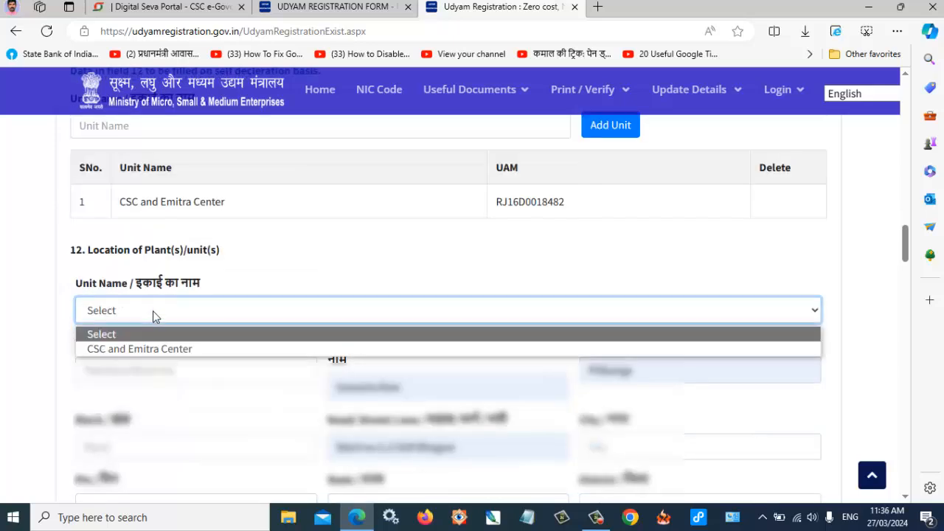
left_click(149, 351)
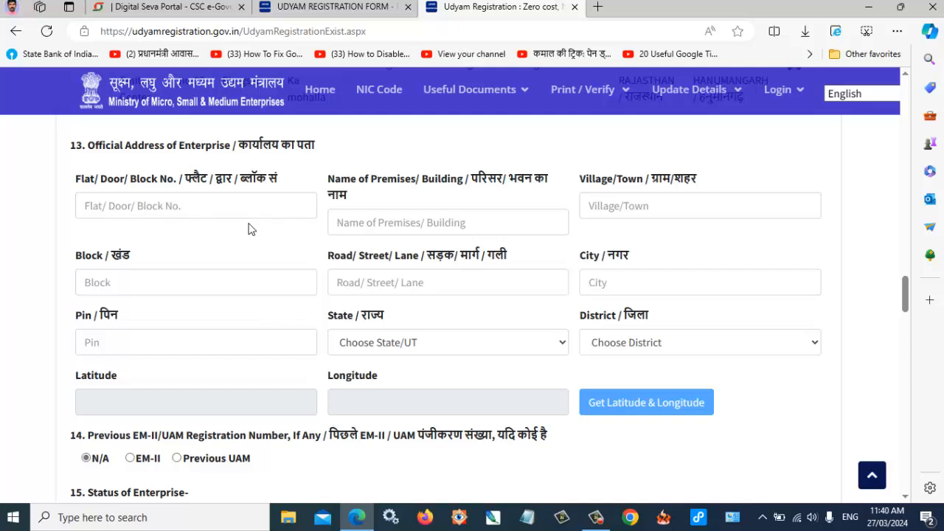
Fill in the enterprise's official address and set both the incorporation and commencement dates to 20/02/2013, with business commenced as Yes
left_click(209, 207)
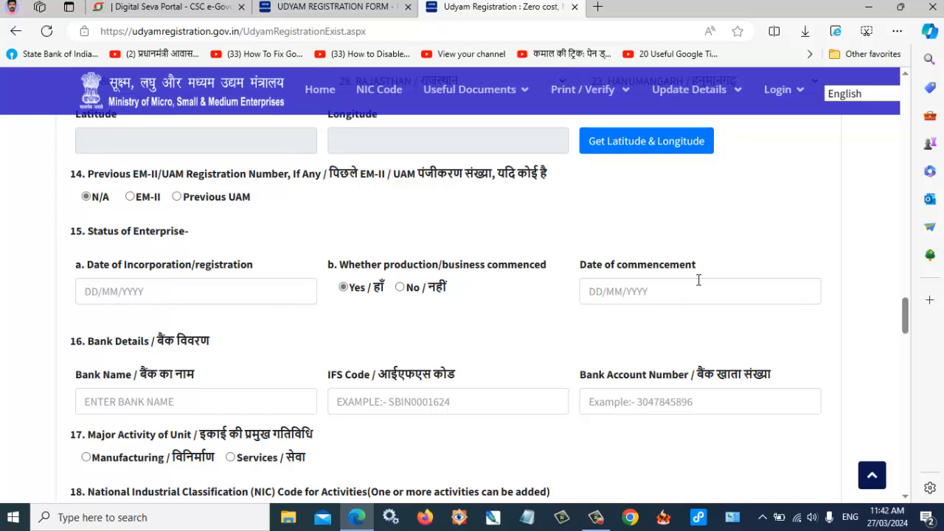
left_click_drag(615, 264, 623, 264)
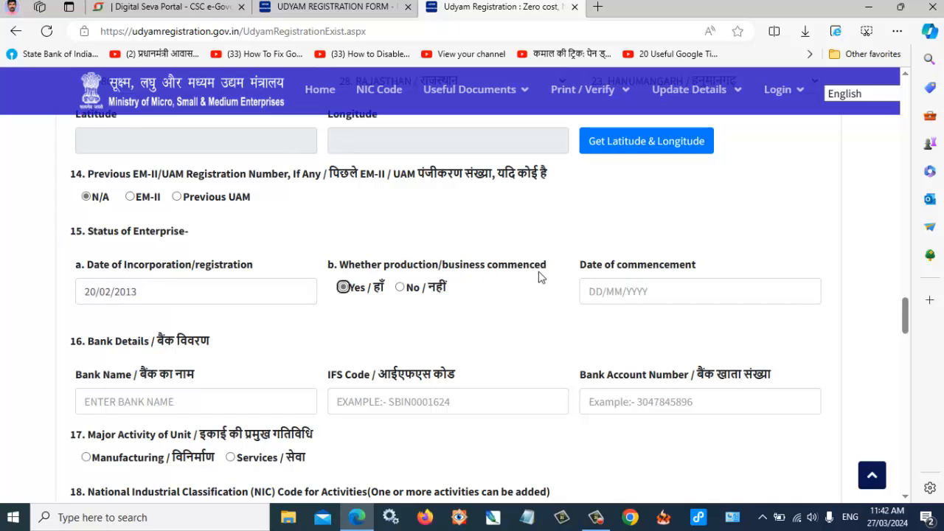
left_click(639, 291)
type("20/02/2013")
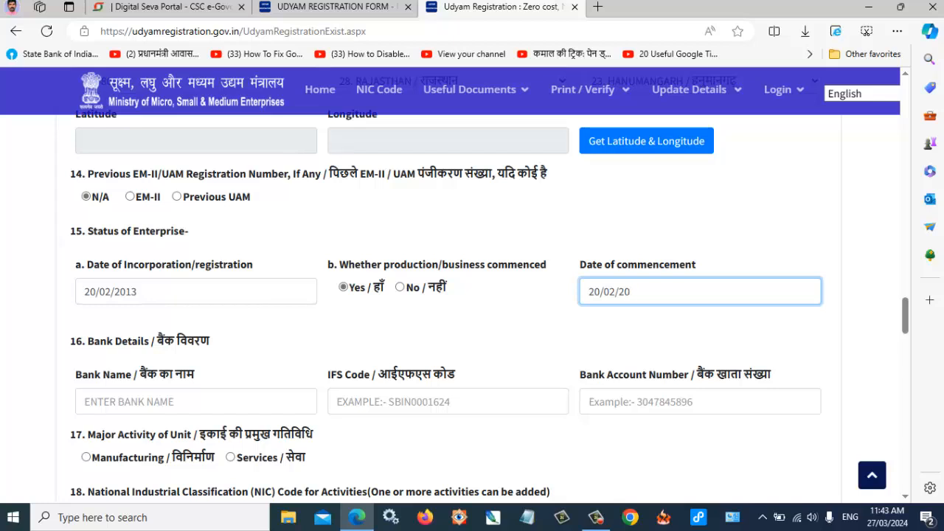
Fill in the bank name, IFS code and account number, and set the unit's major activity to Services with Trading
left_click(144, 402)
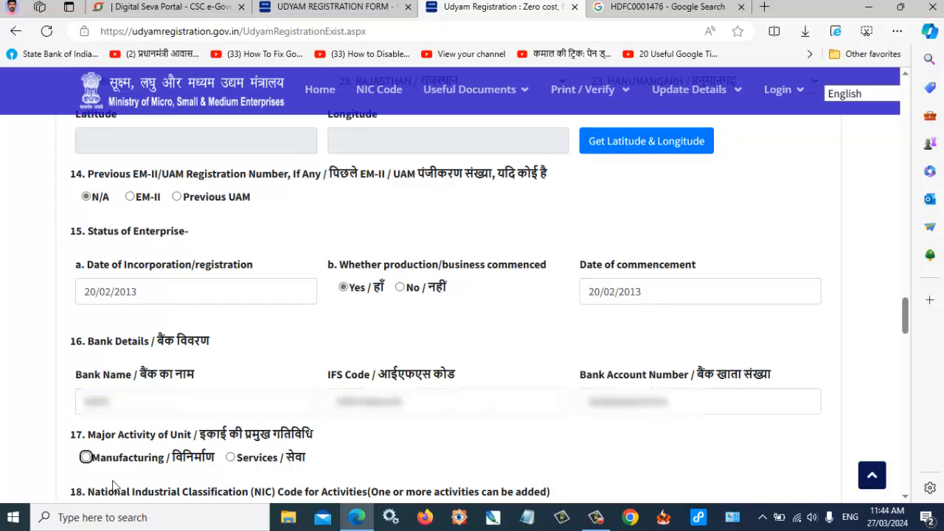
left_click_drag(88, 435, 168, 436)
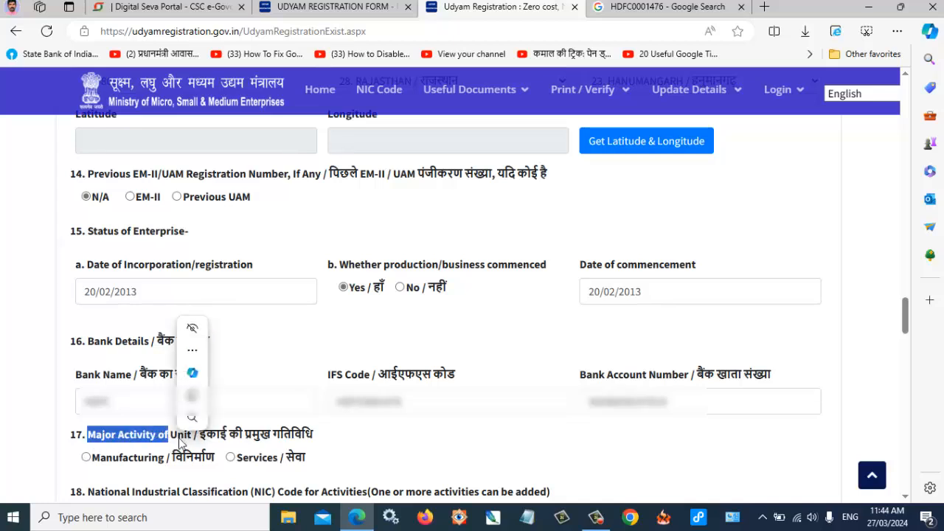
left_click(231, 458)
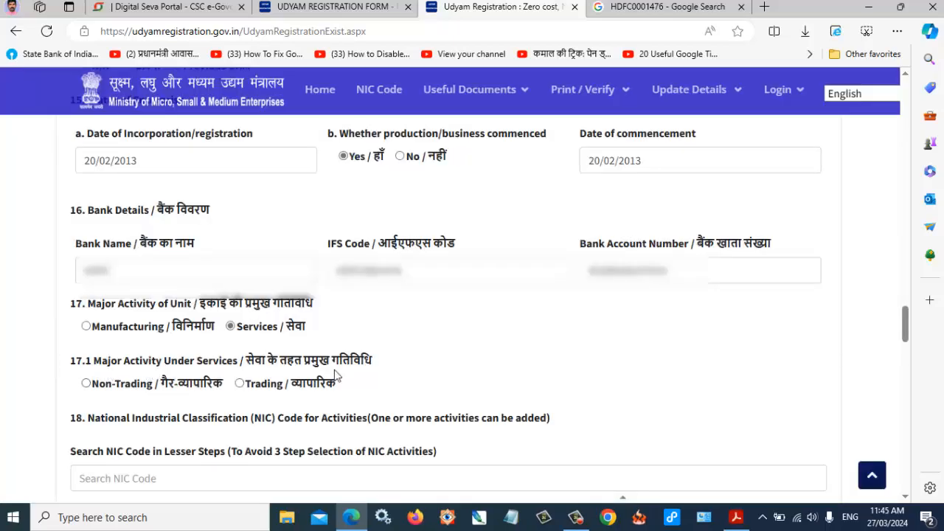
left_click(240, 384)
Search the NIC codes for "comput"
scroll(133, 480, "down", 2)
left_click(268, 354)
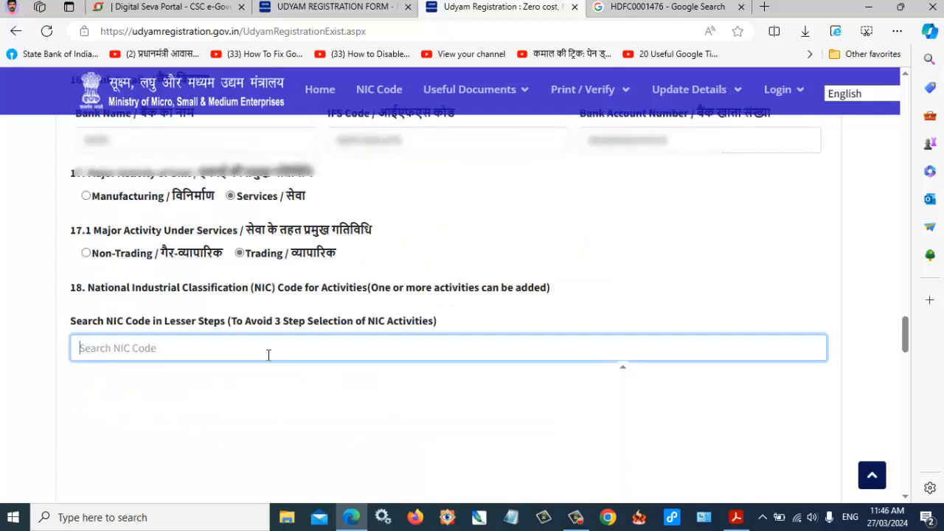
type("comp")
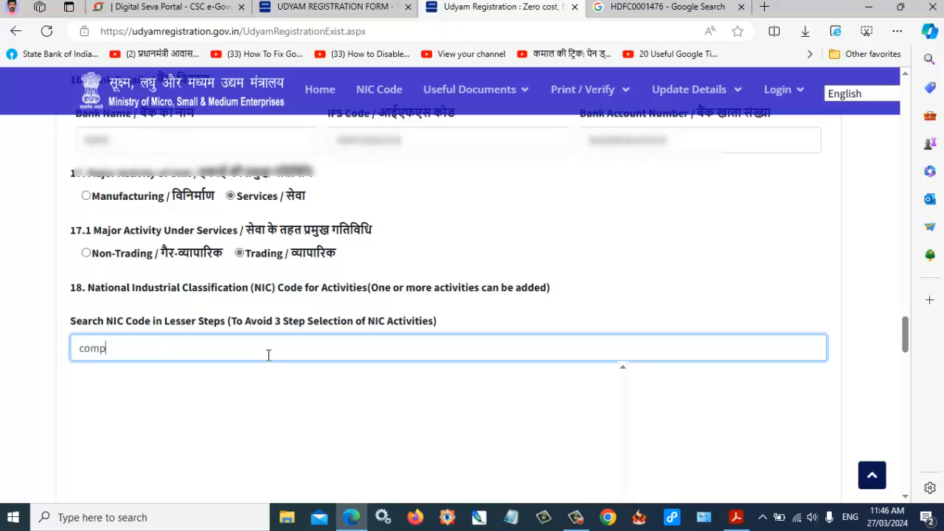
type("u")
type("t")
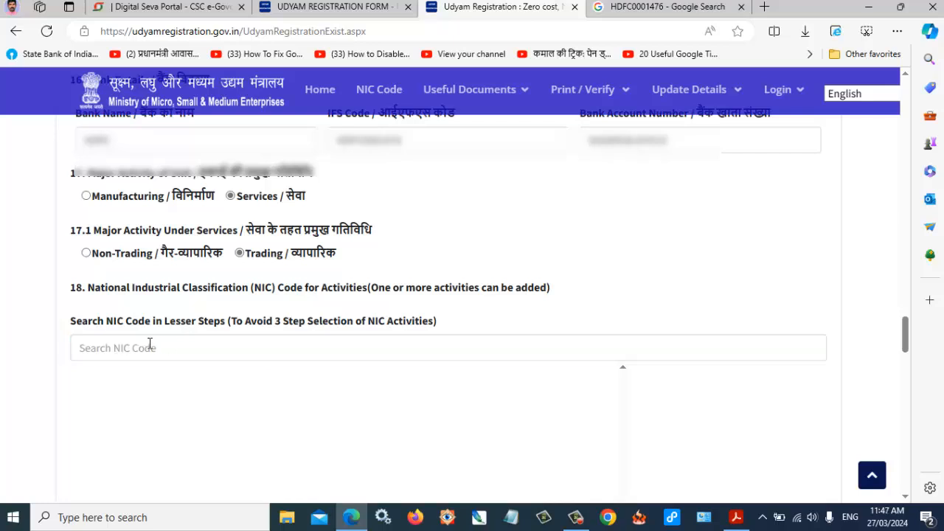
Choose "62-Computer programming, consultancy and related activities" as the two-digit NIC code under Services
scroll(151, 347, "down", 5)
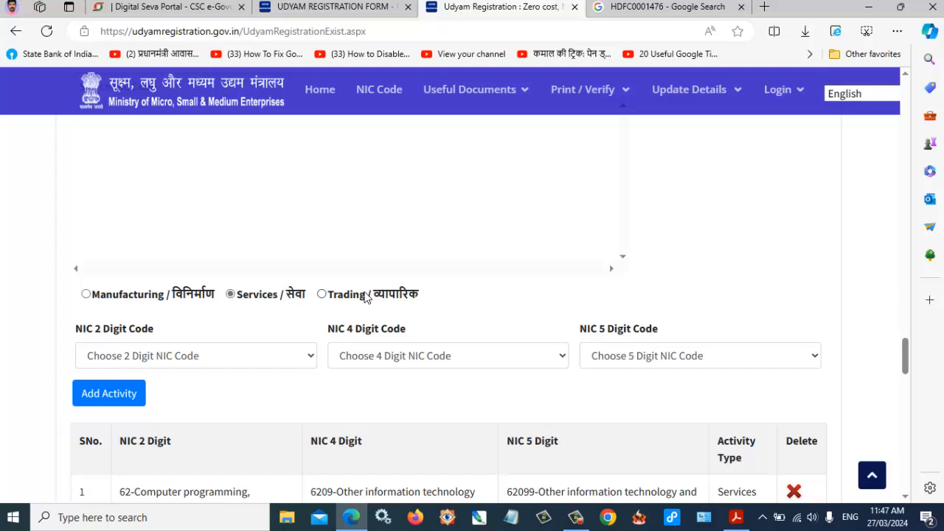
left_click(191, 359)
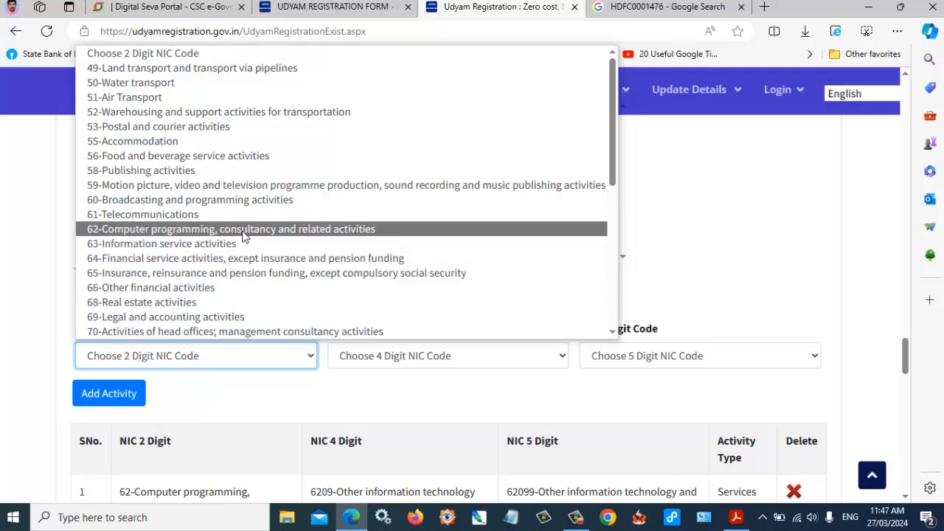
left_click(361, 235)
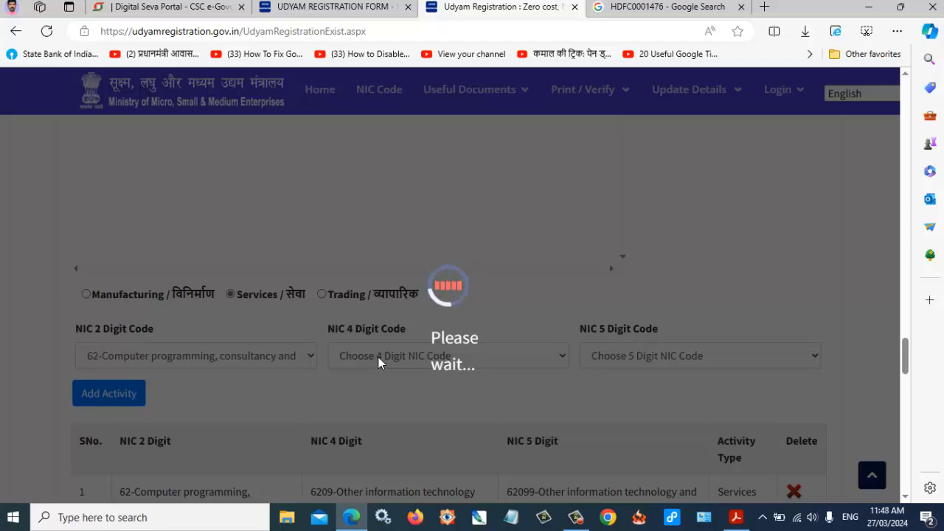
scroll(374, 363, "down", 1)
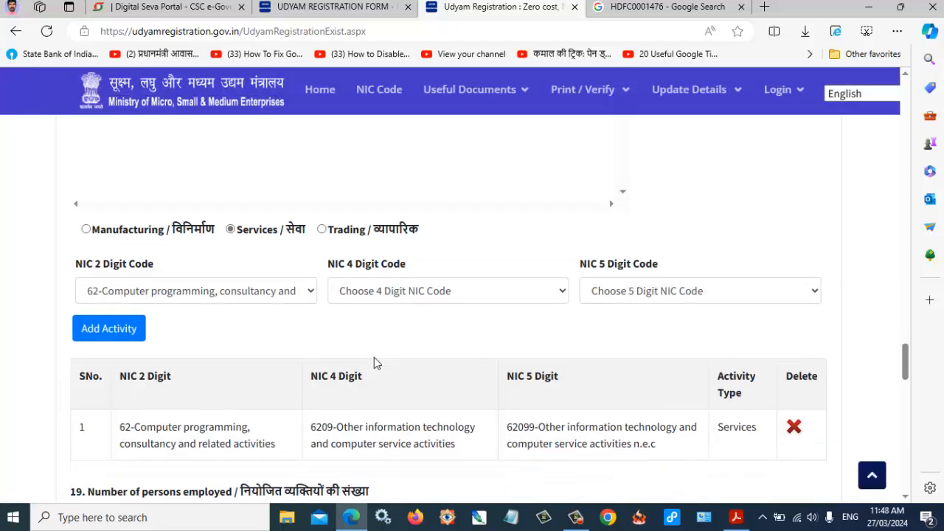
scroll(374, 363, "down", 1)
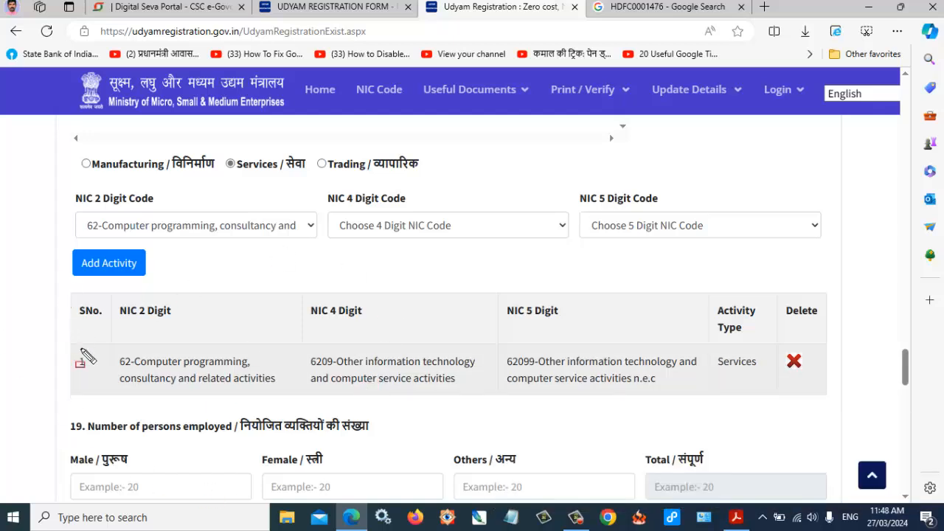
left_click_drag(88, 331, 272, 391)
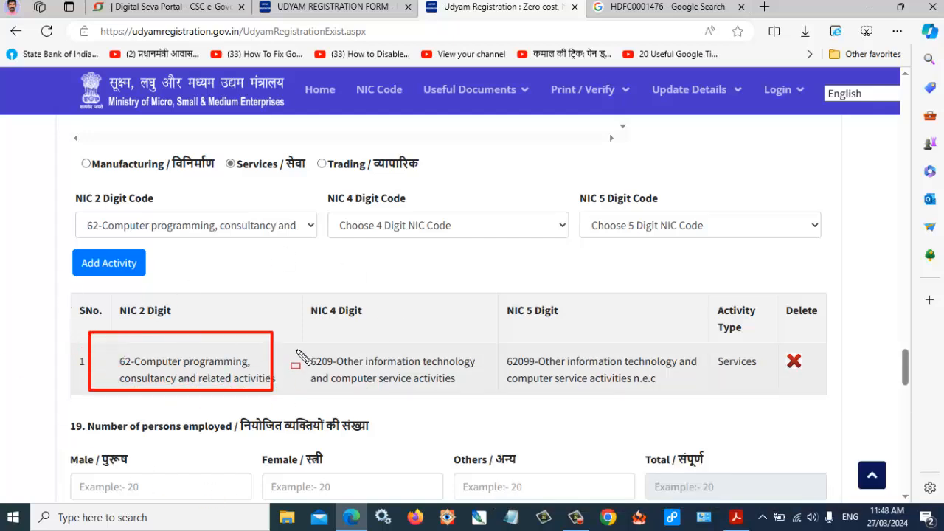
mouse_move(295, 348)
left_mouse_down()
mouse_move(331, 386)
mouse_move(485, 393)
left_mouse_up()
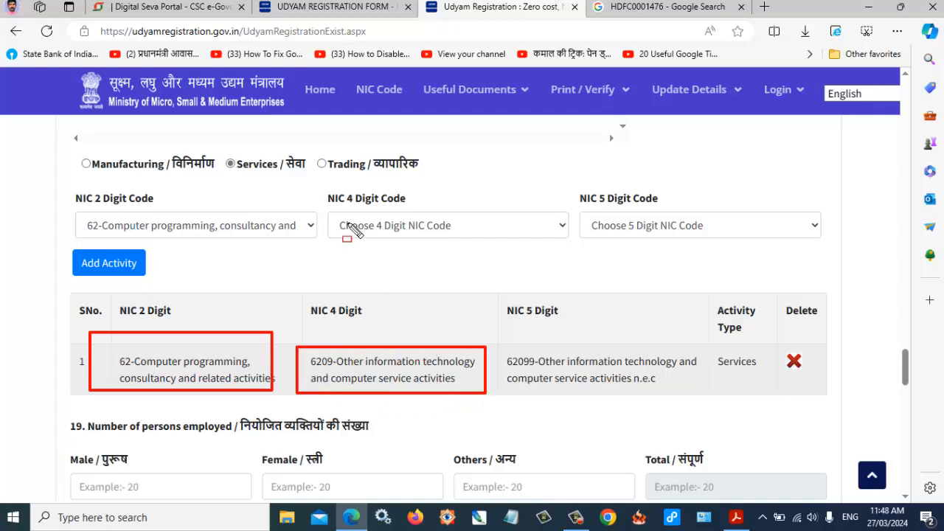
left_click_drag(331, 211, 457, 266)
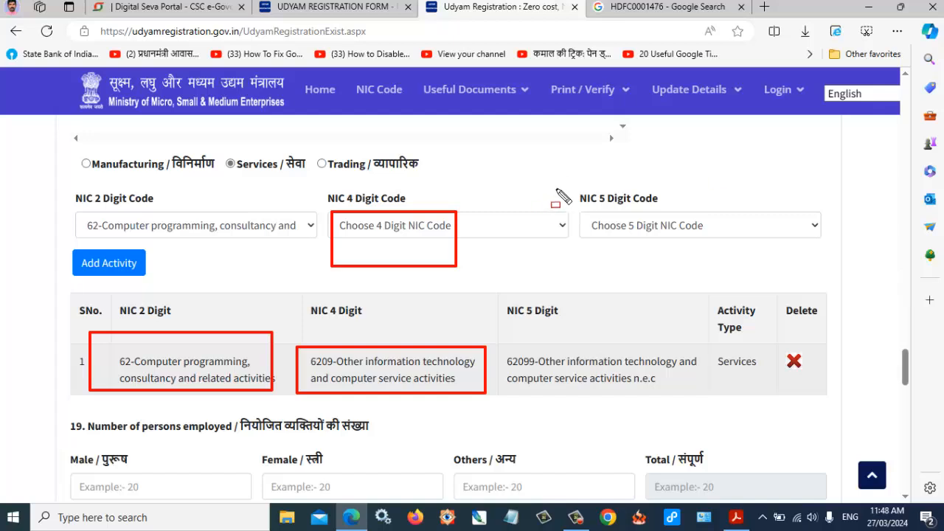
left_click_drag(555, 186, 891, 266)
mouse_move(494, 347)
left_mouse_down()
mouse_move(528, 393)
mouse_move(725, 389)
left_mouse_up()
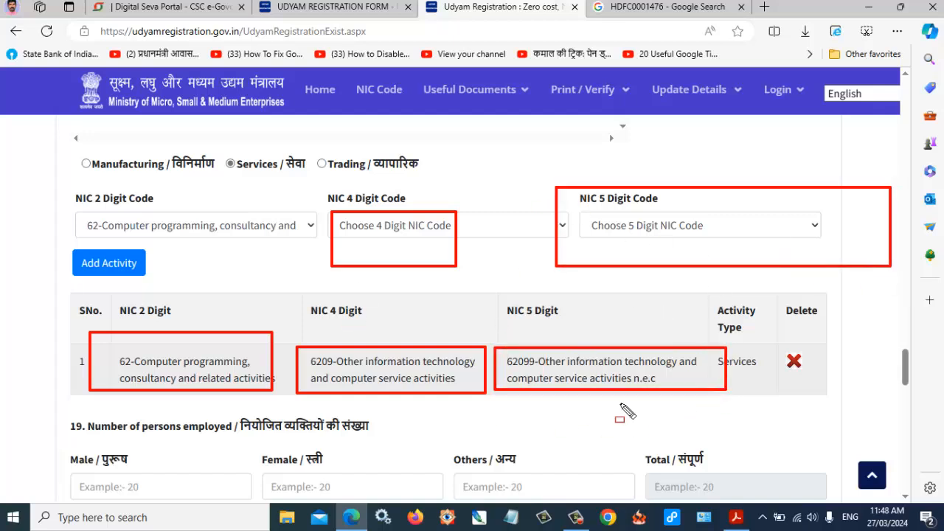
key("Escape")
Fill in the number of persons employed as 2 male, 0 female and 0 others
scroll(542, 375, "down", 1)
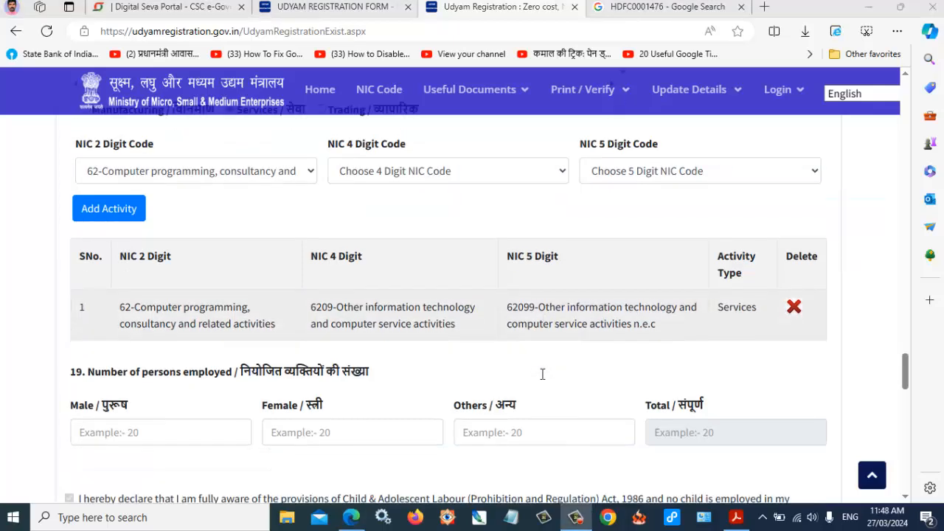
scroll(542, 375, "down", 1)
scroll(542, 379, "down", 1)
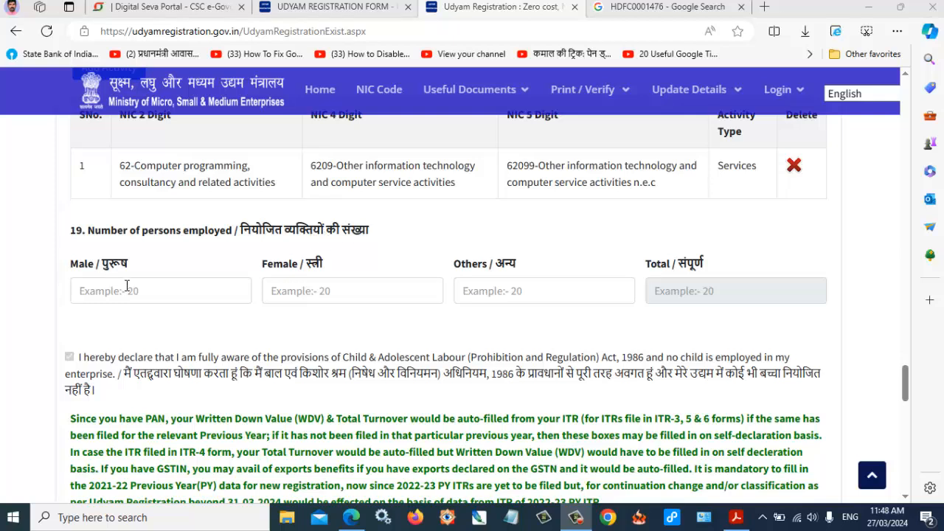
left_click(127, 288)
left_click(280, 292)
left_click(479, 291)
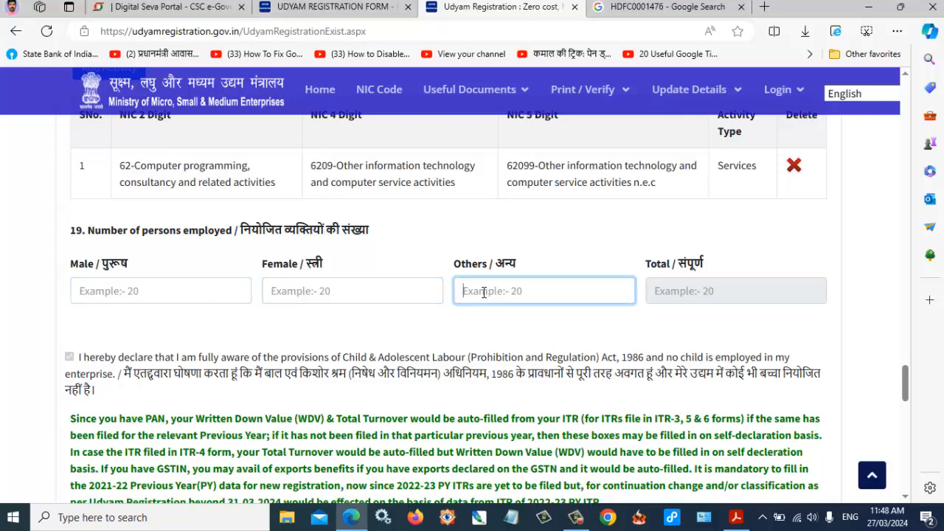
left_click(150, 292)
type("2")
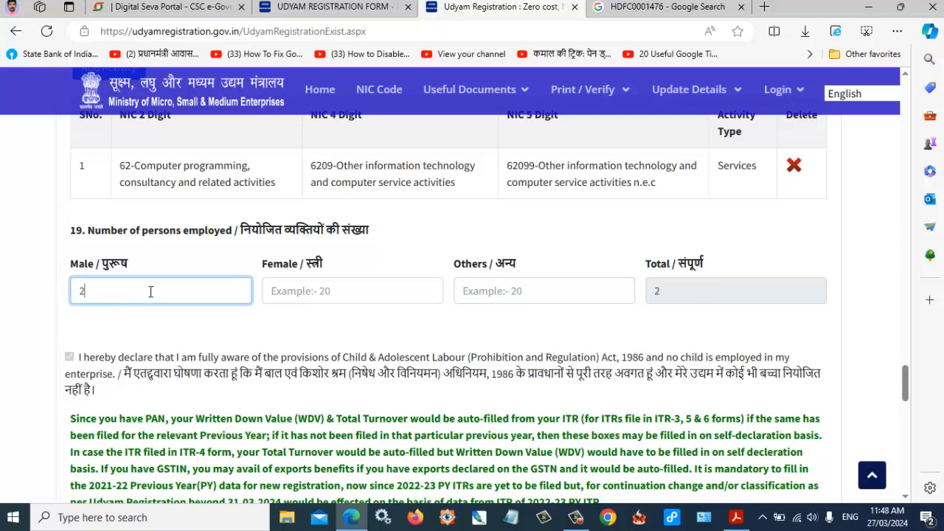
left_click(298, 291)
type("0")
key("Tab")
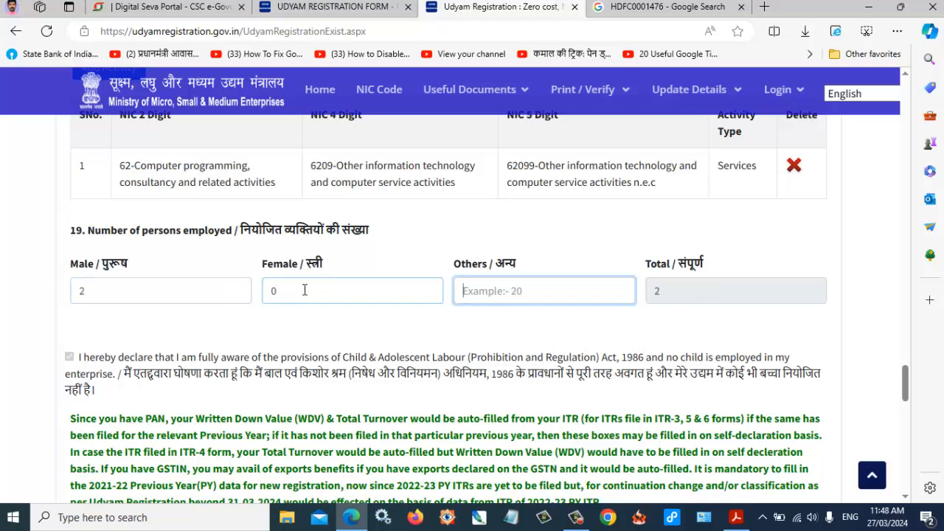
type("0")
key("Tab")
Answer Yes to the GeM, National Career Service and free .IN domain questions and No to TReDS, and submit the form for the final OTP
scroll(221, 314, "up", 2)
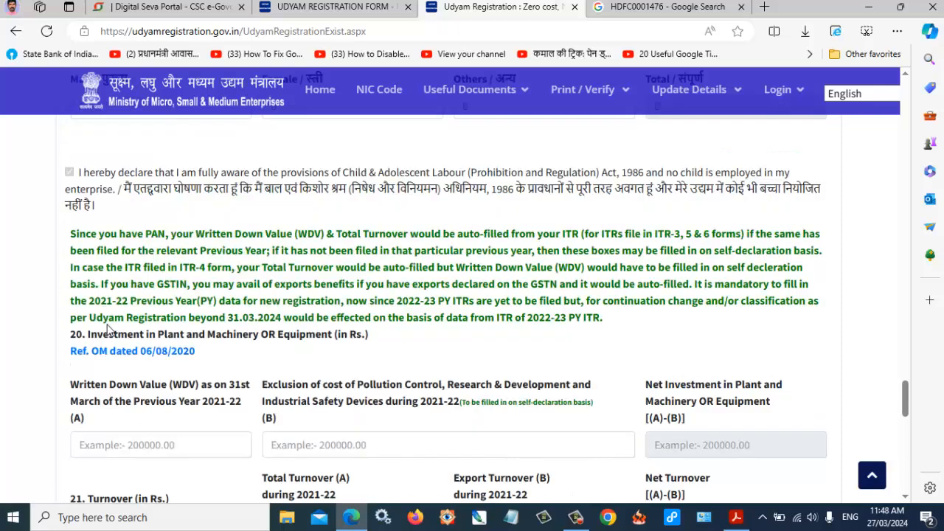
scroll(130, 333, "down", 4)
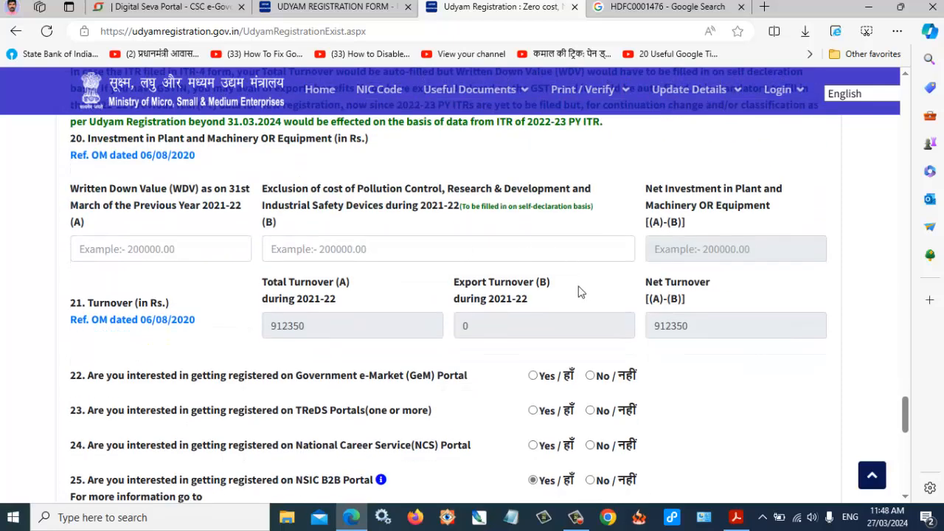
scroll(407, 360, "down", 1)
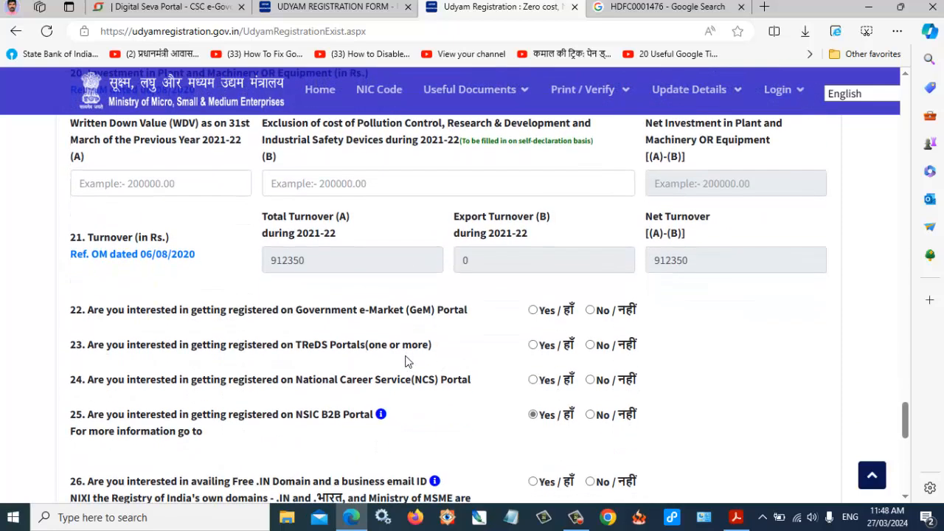
scroll(408, 360, "down", 1)
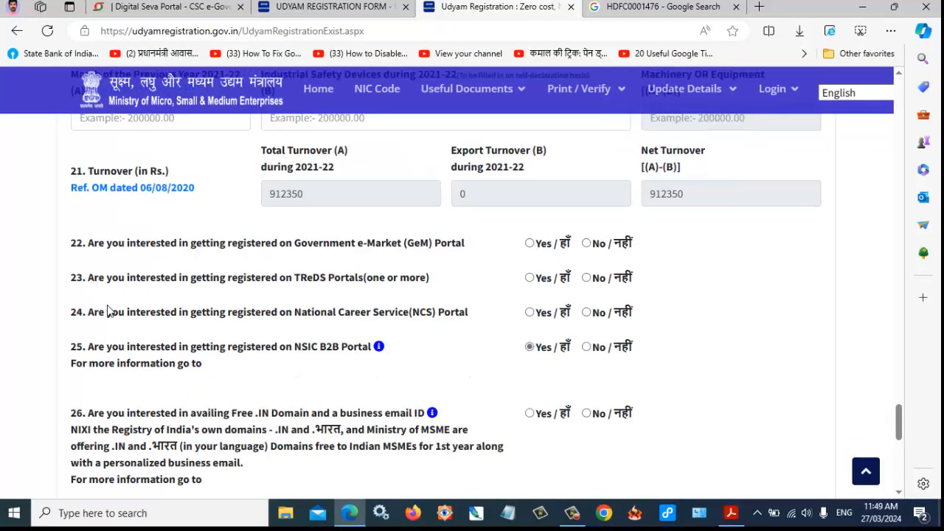
mouse_move(52, 223)
left_mouse_down()
mouse_move(138, 271)
mouse_move(448, 384)
left_mouse_up()
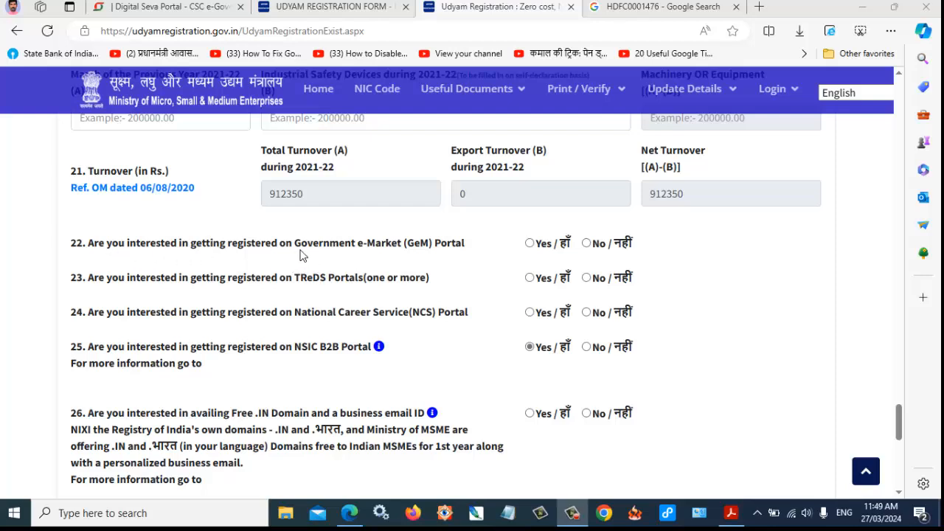
left_click(531, 244)
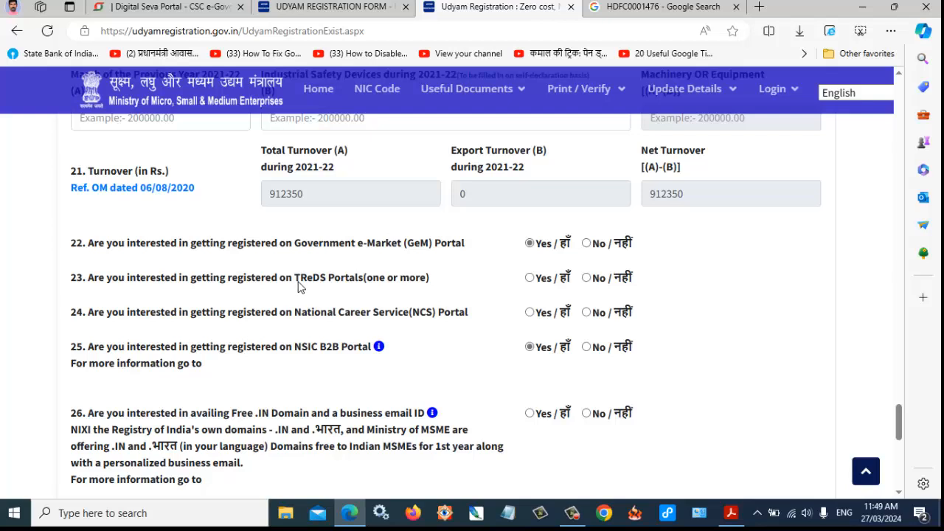
left_click(587, 279)
left_click(529, 313)
scroll(117, 371, "down", 2)
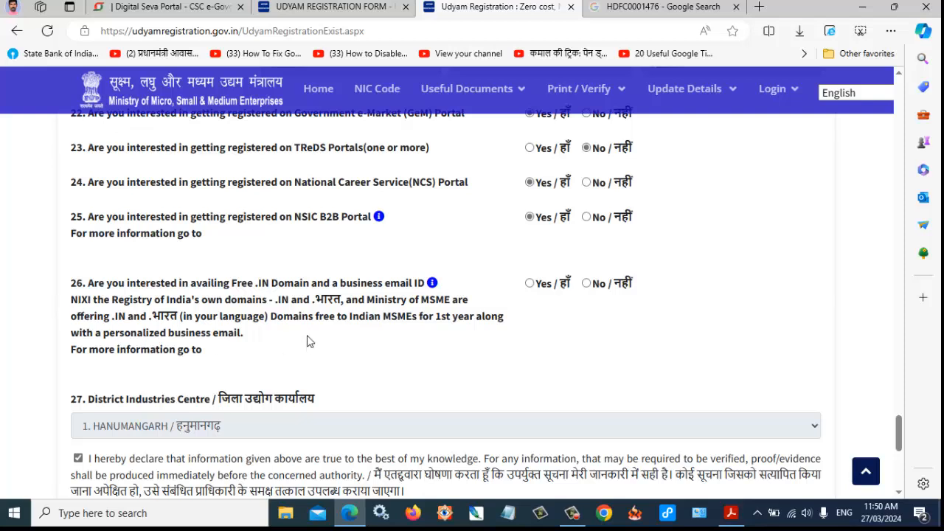
left_click(529, 283)
scroll(231, 407, "down", 3)
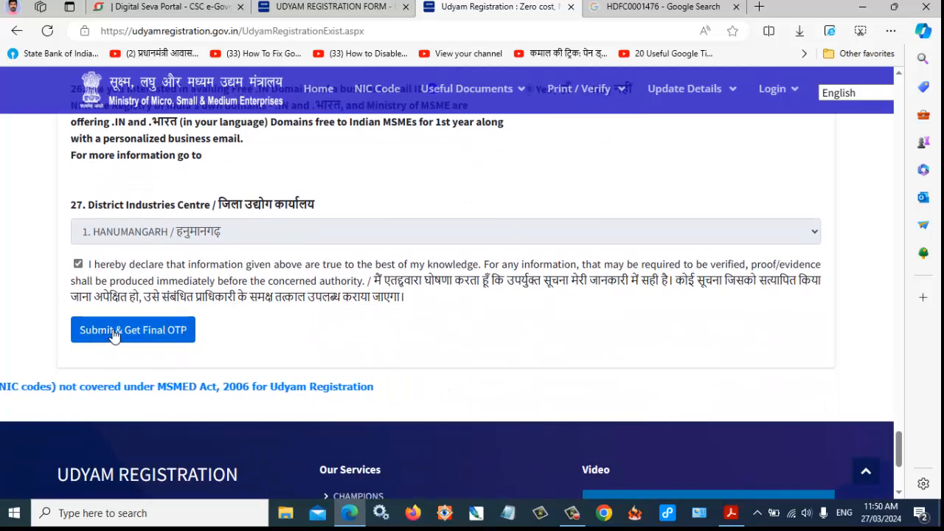
left_click(113, 332)
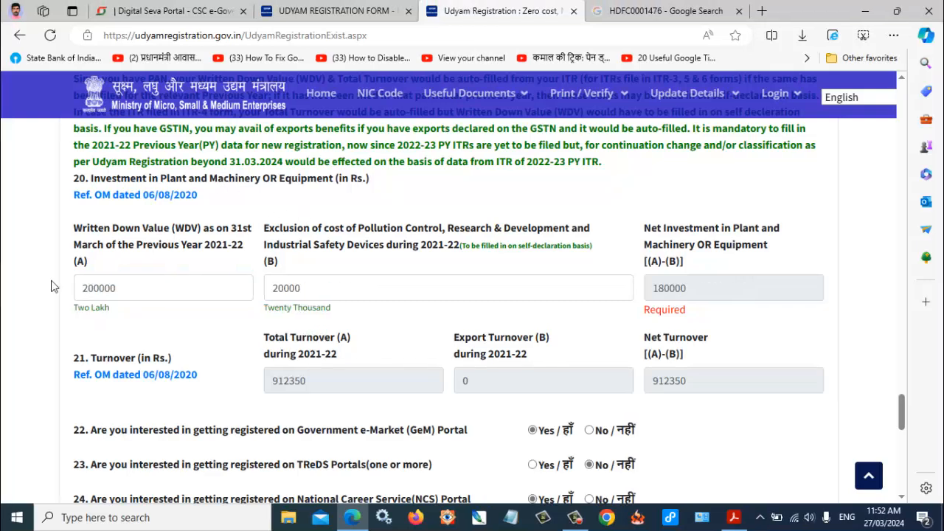
mouse_move(73, 272)
left_mouse_down()
mouse_move(169, 309)
mouse_move(195, 308)
left_mouse_up()
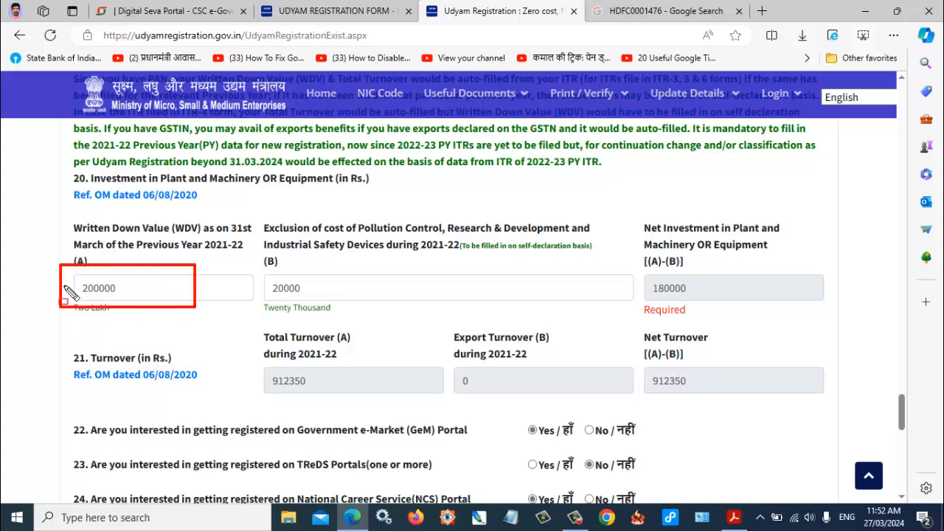
mouse_move(250, 217)
left_mouse_down()
mouse_move(319, 315)
mouse_move(537, 312)
mouse_move(523, 296)
left_mouse_up()
mouse_move(630, 207)
left_mouse_down()
mouse_move(735, 332)
mouse_move(818, 326)
mouse_move(817, 308)
left_mouse_up()
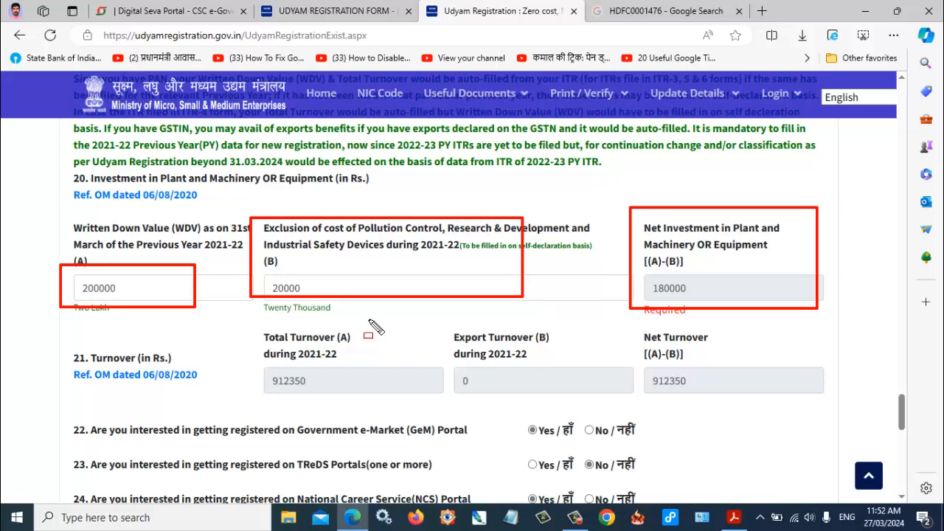
key("Escape")
Open the geo-tagging map for the enterprise's required latitude and longitude and accept it to return to the registration form
scroll(373, 353, "down", 1)
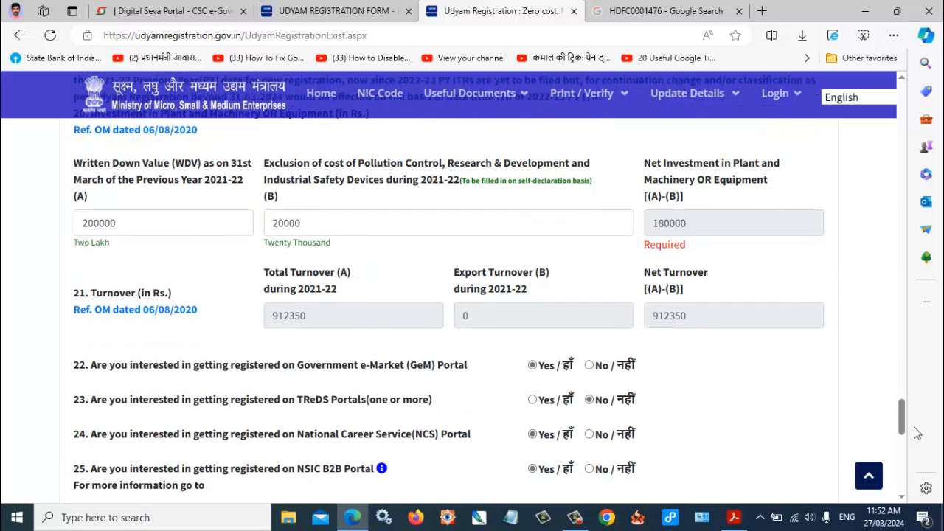
left_click_drag(905, 426, 903, 480)
scroll(345, 352, "up", 5)
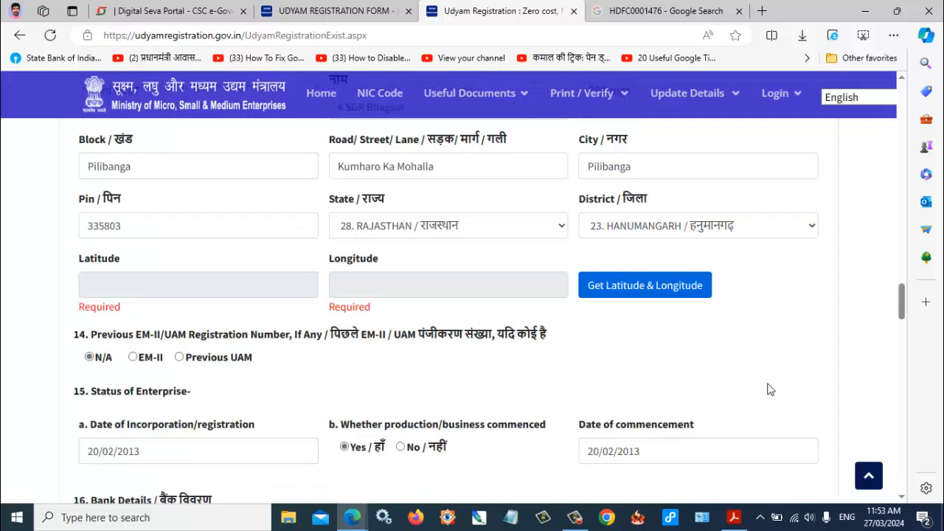
left_click_drag(901, 301, 660, 325)
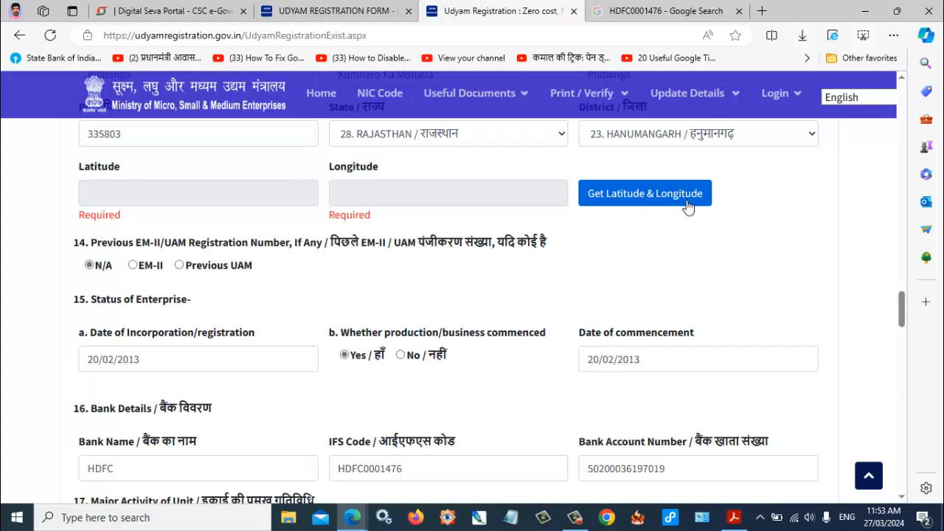
mouse_move(352, 517)
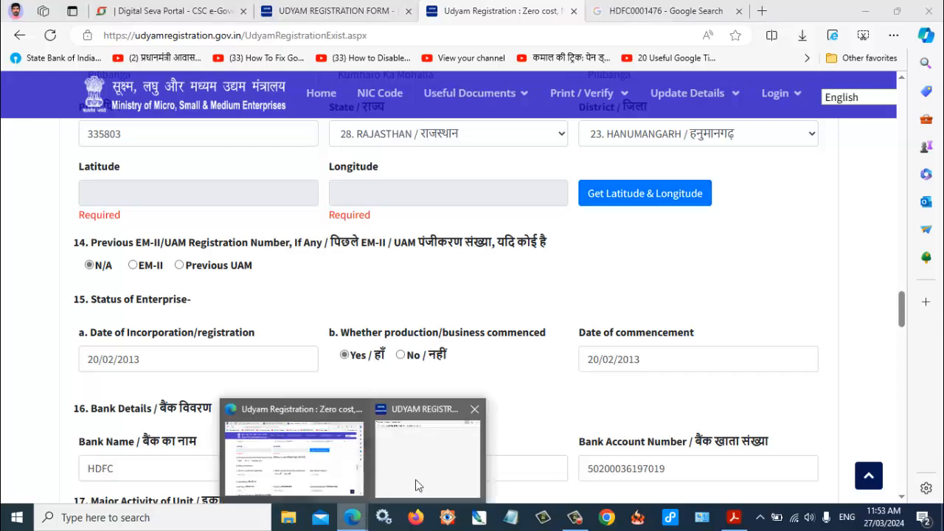
left_click(415, 480)
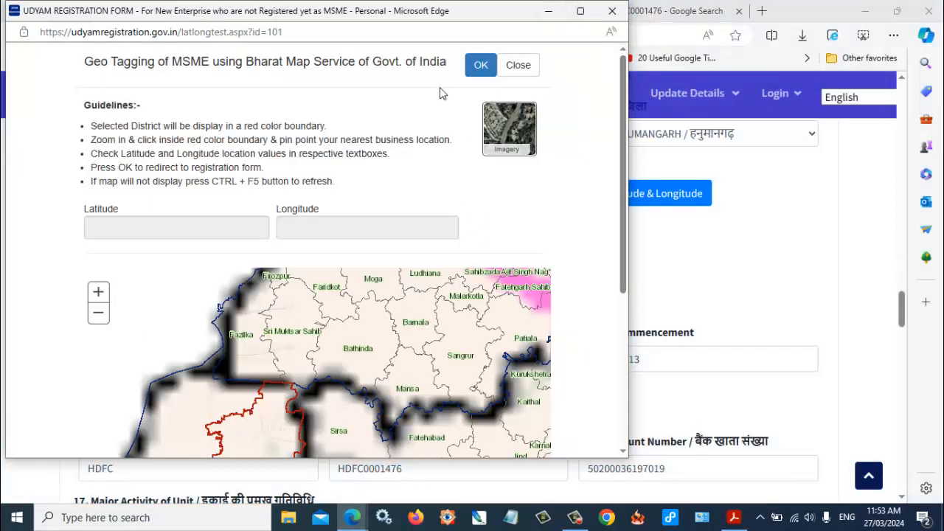
left_click(481, 66)
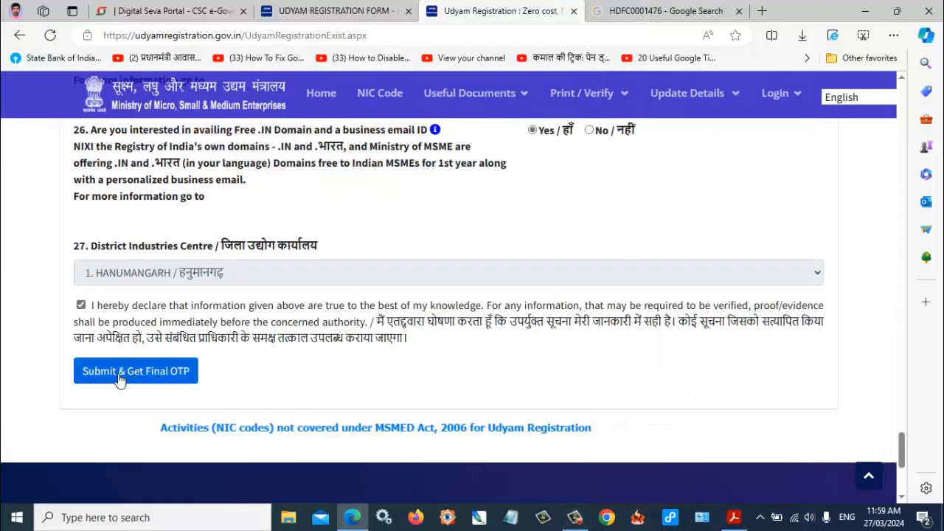
Submit the completed form for the final OTP and confirm that the entered data and mobile number are correct
left_click(134, 376)
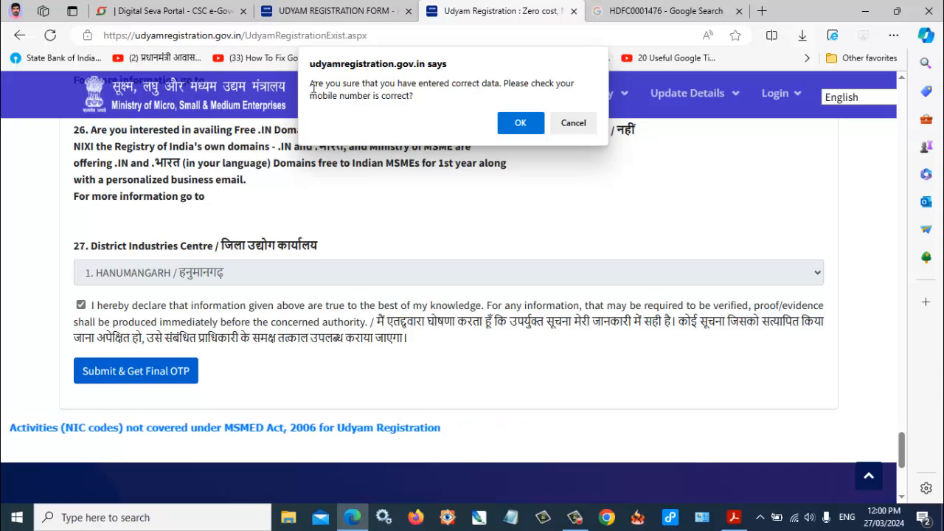
left_click_drag(310, 83, 413, 96)
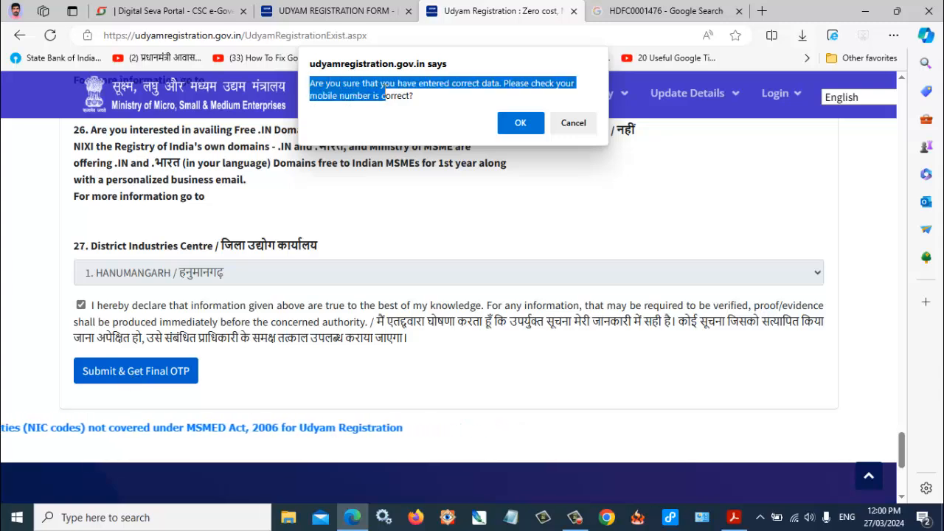
left_click(478, 95)
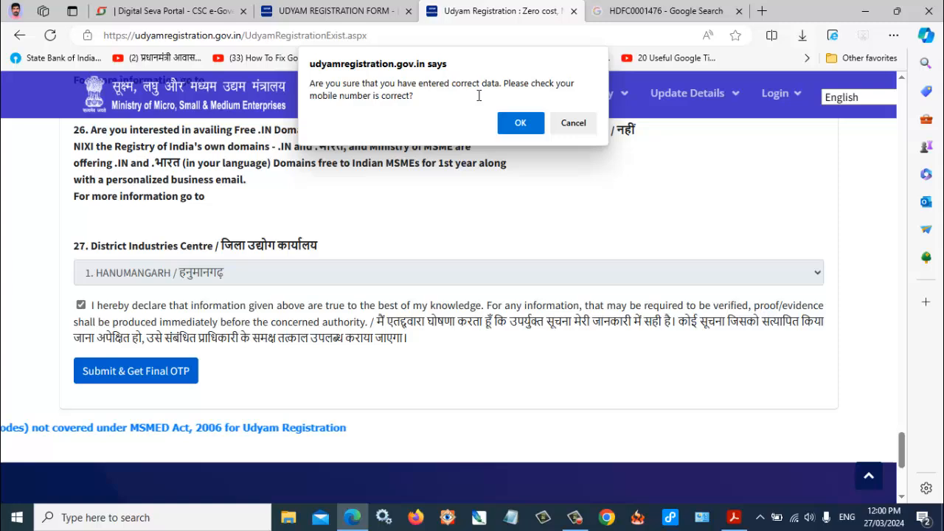
left_click(519, 124)
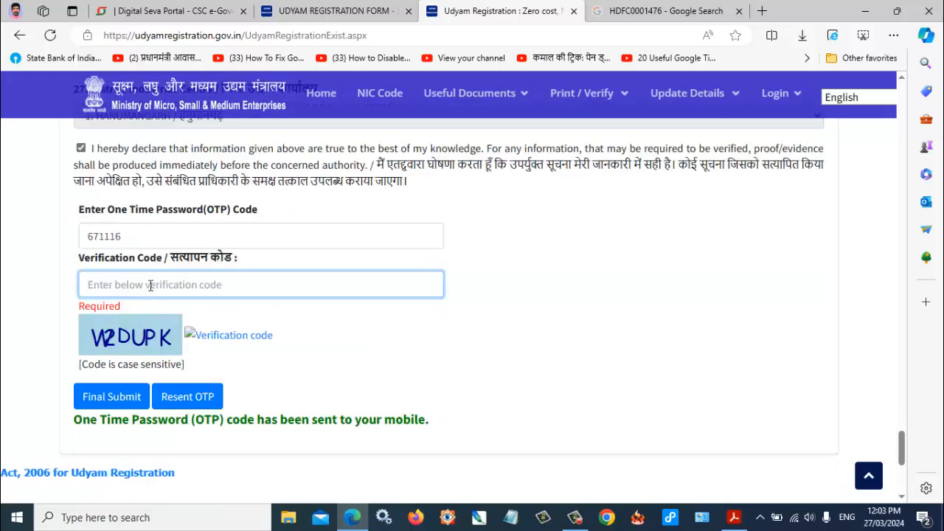
Enter the verification code shown in the image and make the final submission, confirming that the data is correct
type("W2")
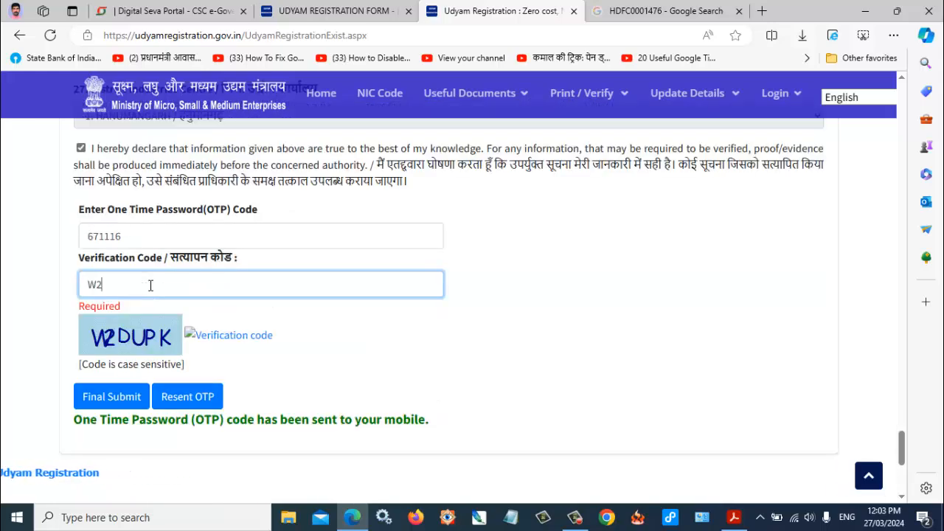
type("DUPK")
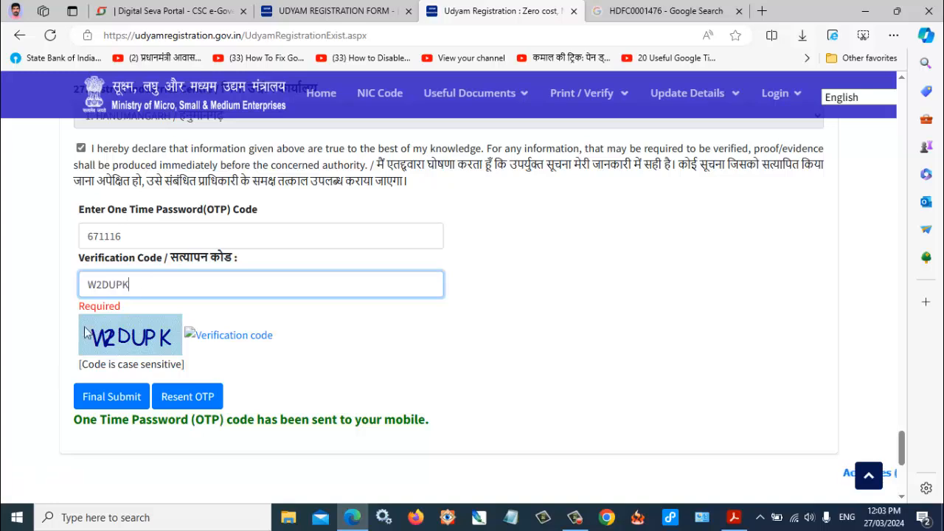
left_click(110, 399)
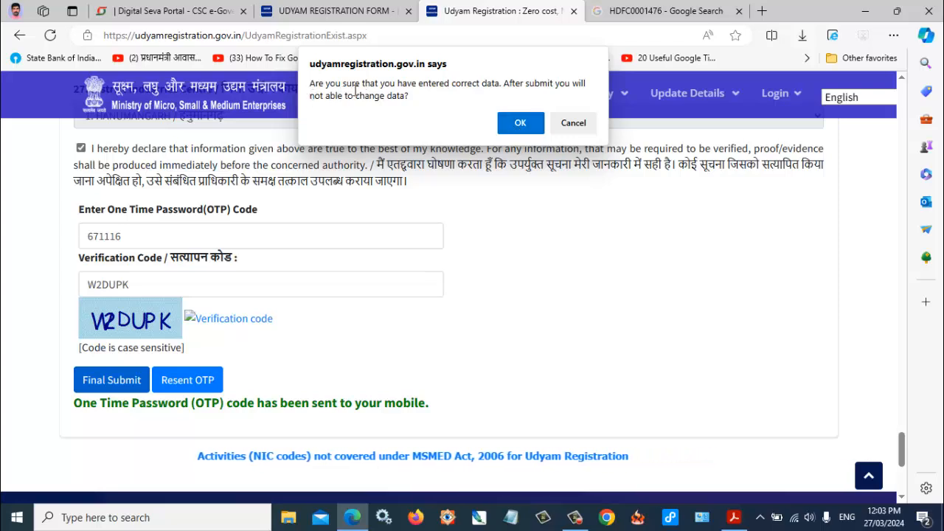
left_click(522, 122)
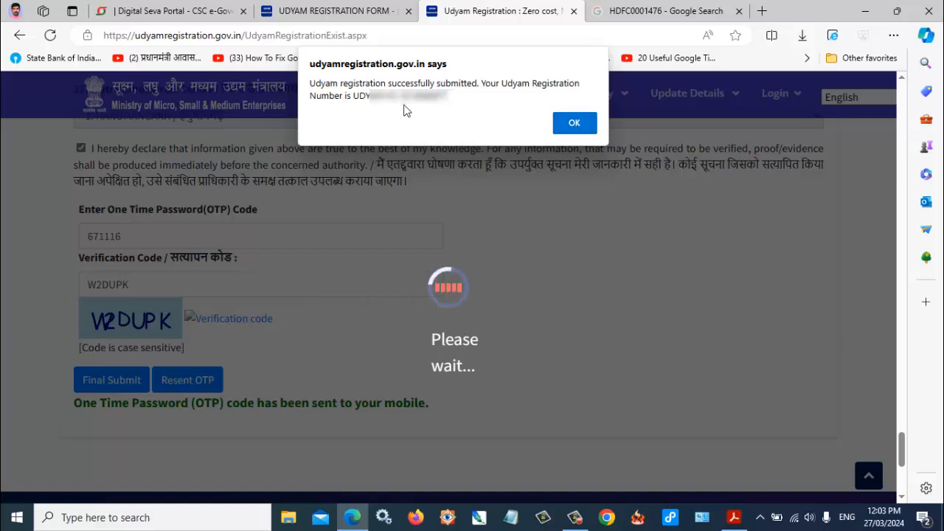
left_click_drag(379, 95, 450, 96)
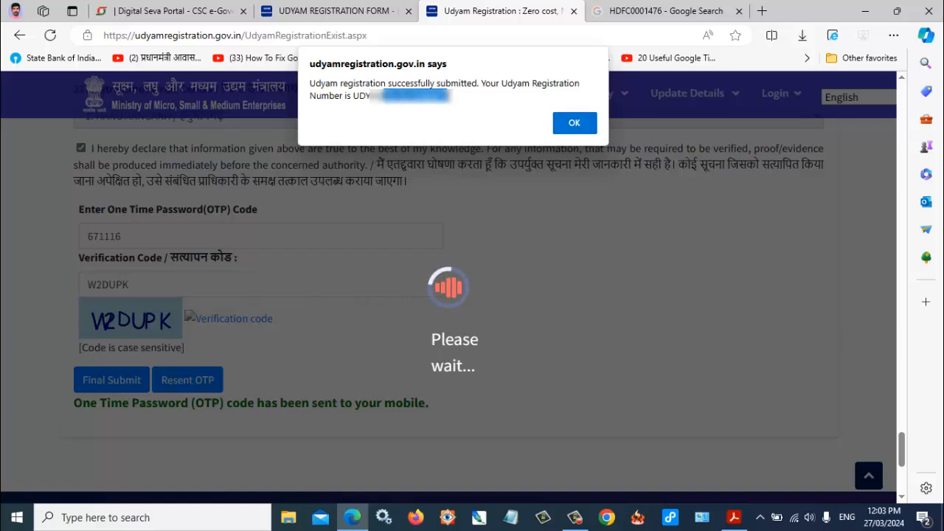
Capture a screenshot of the page with the registration success message and save it to the Desktop as the JPEG Screenshot_5
left_click(406, 97)
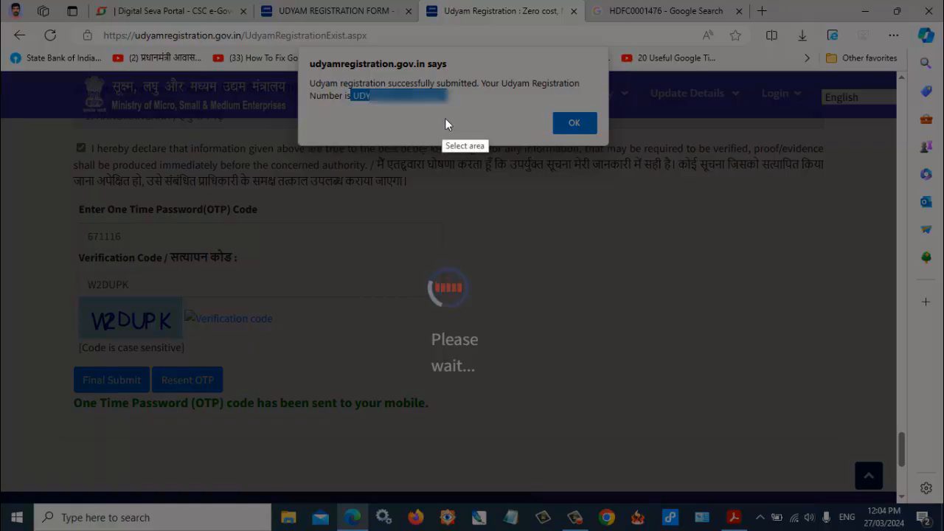
mouse_move(1, 1)
left_mouse_down()
mouse_move(943, 464)
mouse_move(942, 503)
left_mouse_up()
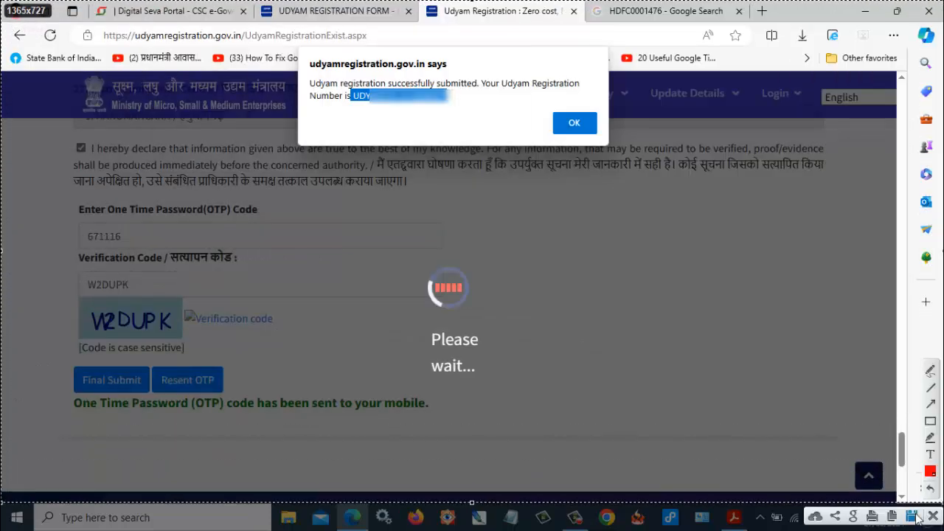
left_click(912, 517)
left_click(41, 124)
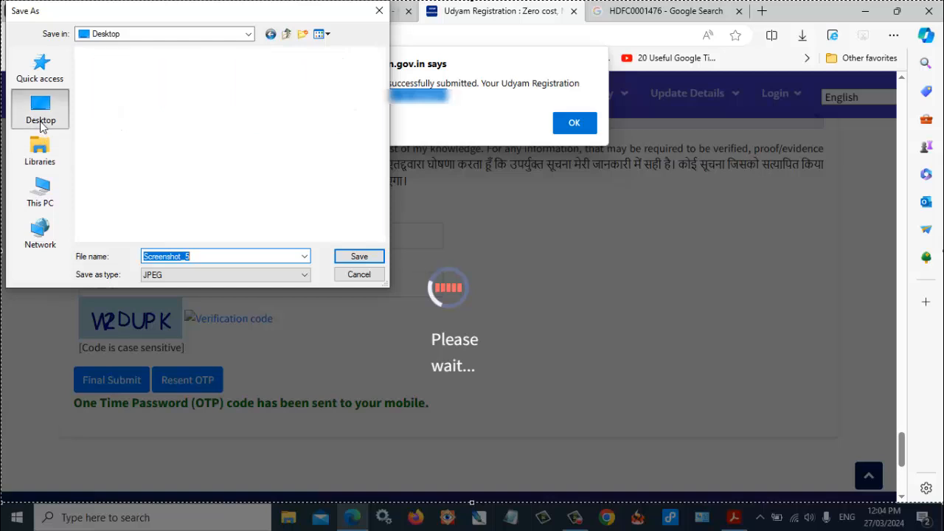
left_click(359, 256)
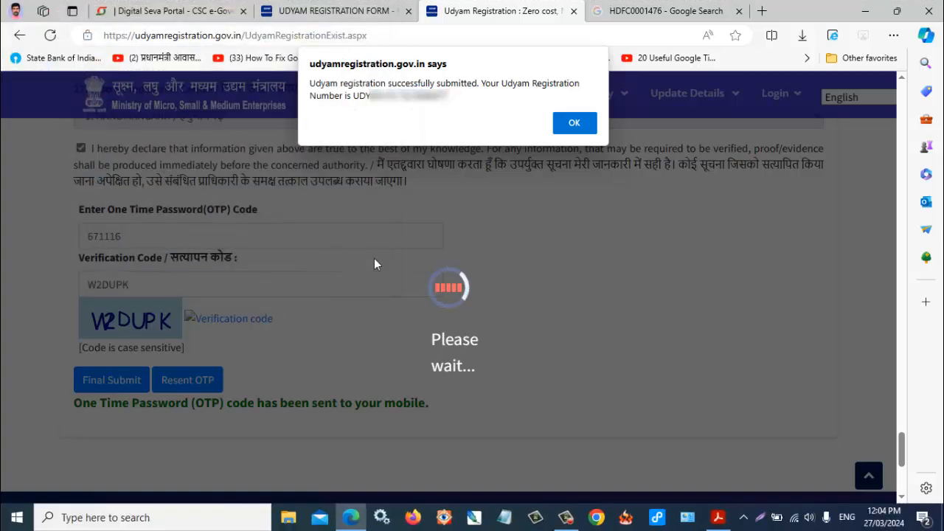
Select the new Udyam Registration Number in the success message, then dismiss the message and proceed to certificate printing
left_click_drag(353, 96, 449, 96)
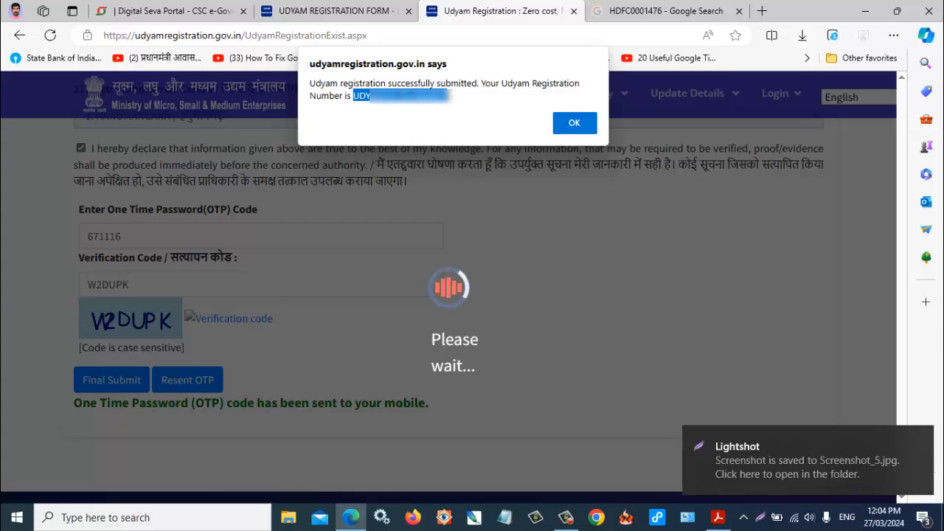
left_click(574, 123)
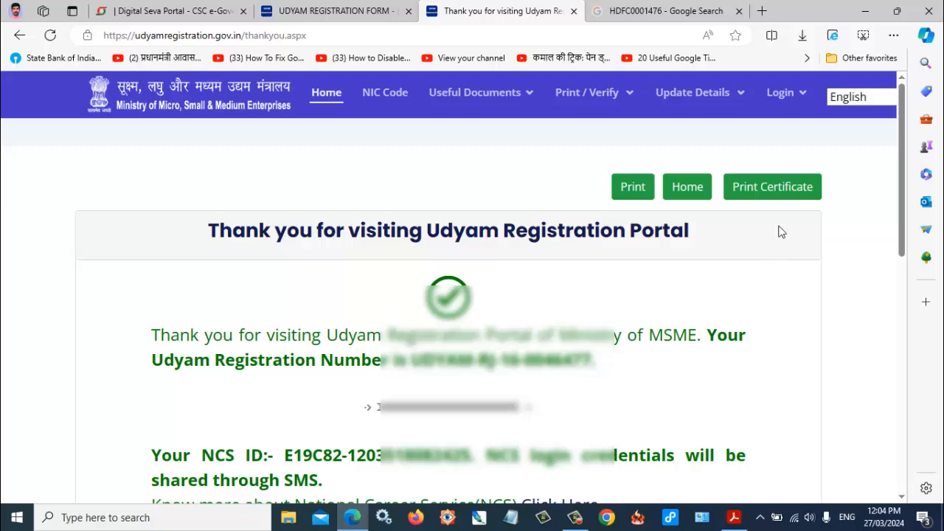
scroll(365, 369, "down", 1)
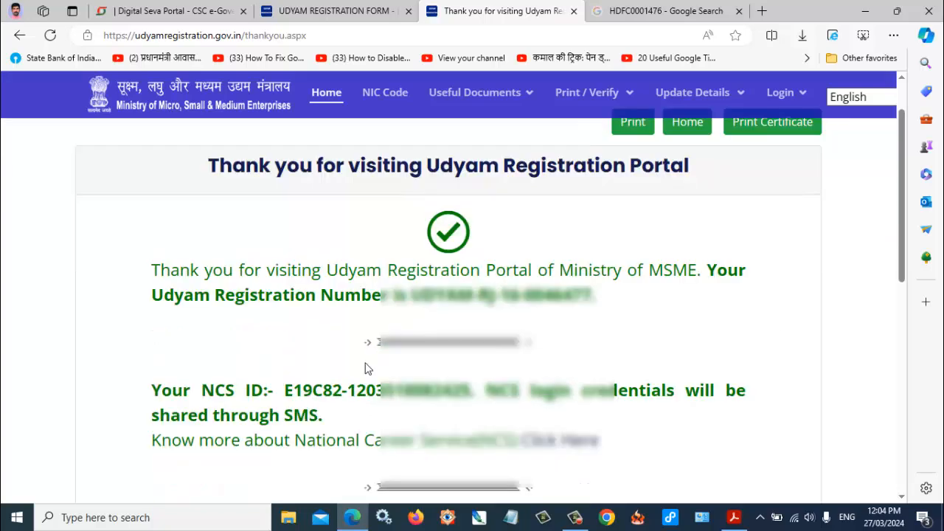
left_click(804, 125)
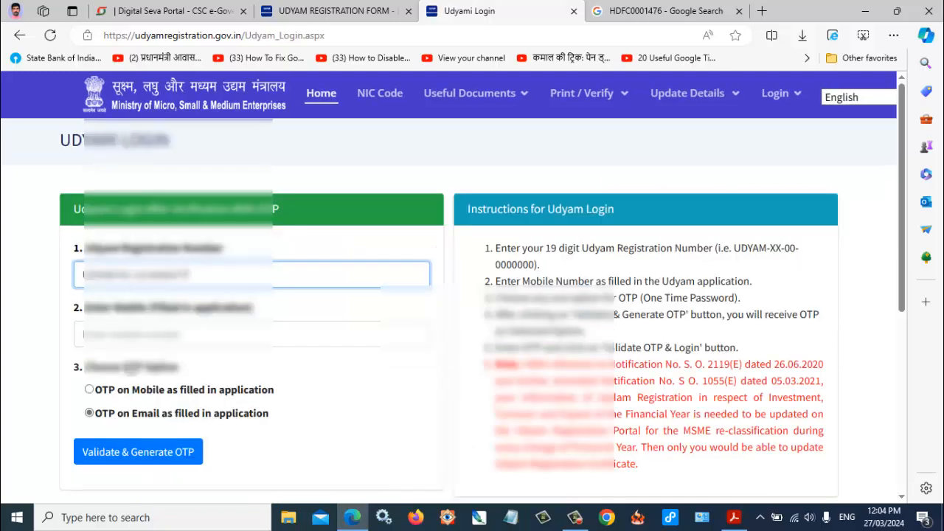
Enter the registered mobile number for the Udyam login, choose OTP on Mobile as filled in application, and validate to generate the OTP
left_click(124, 333)
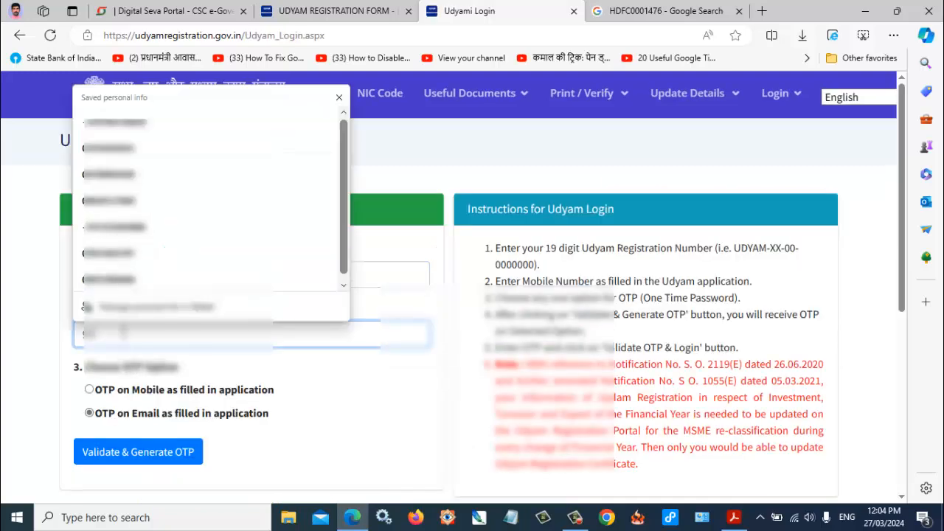
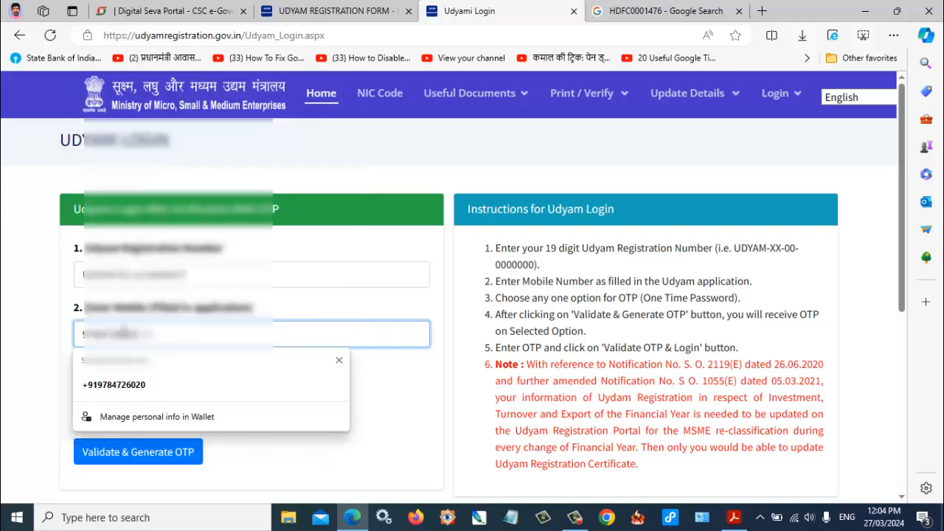
left_click(26, 352)
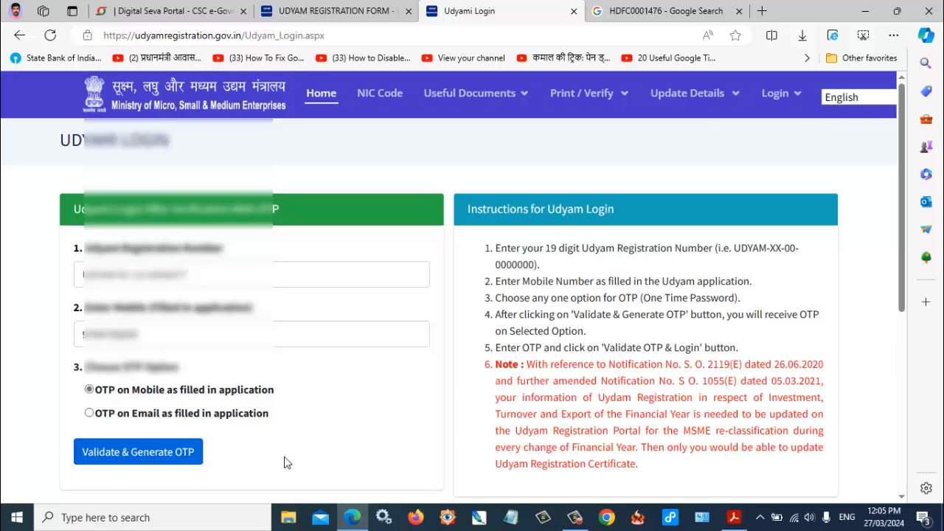
left_click(203, 460)
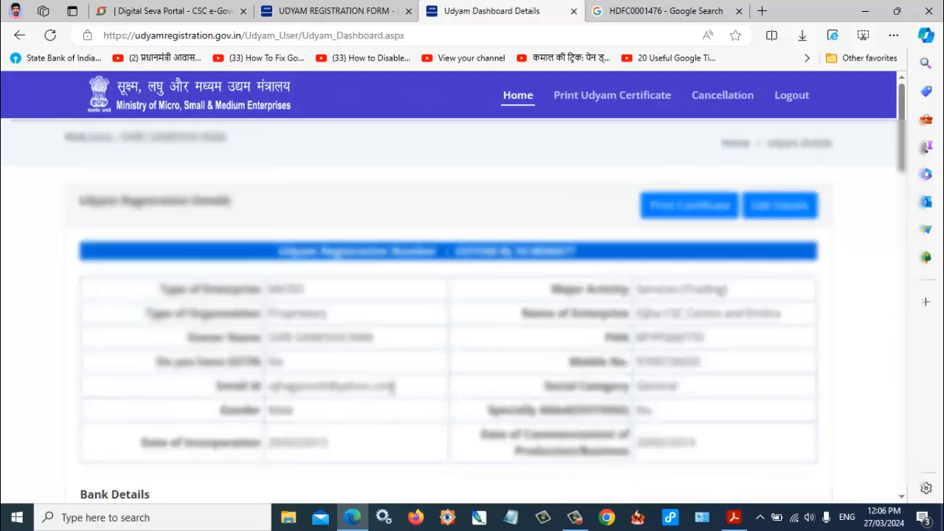
Review the Udyam registration details on the dashboard and open the certificate for printing
scroll(393, 386, "down", 5)
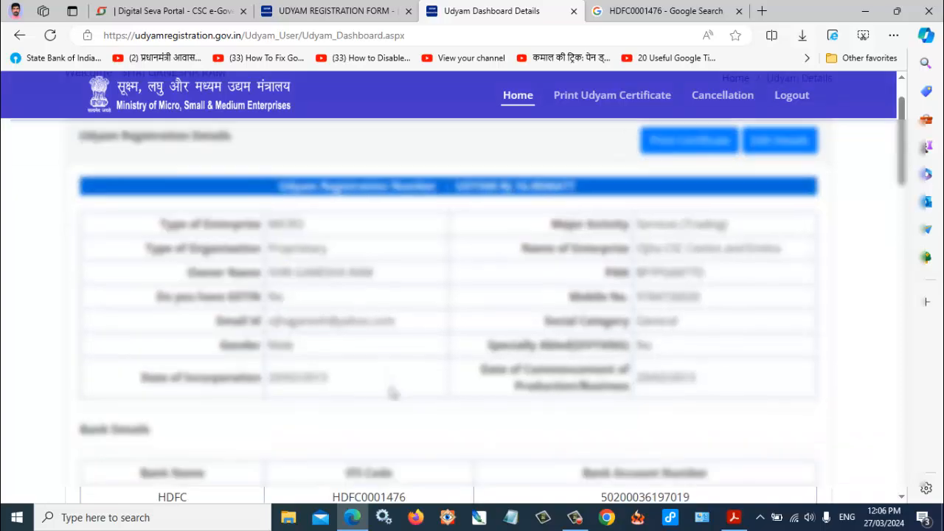
scroll(393, 388, "up", 6)
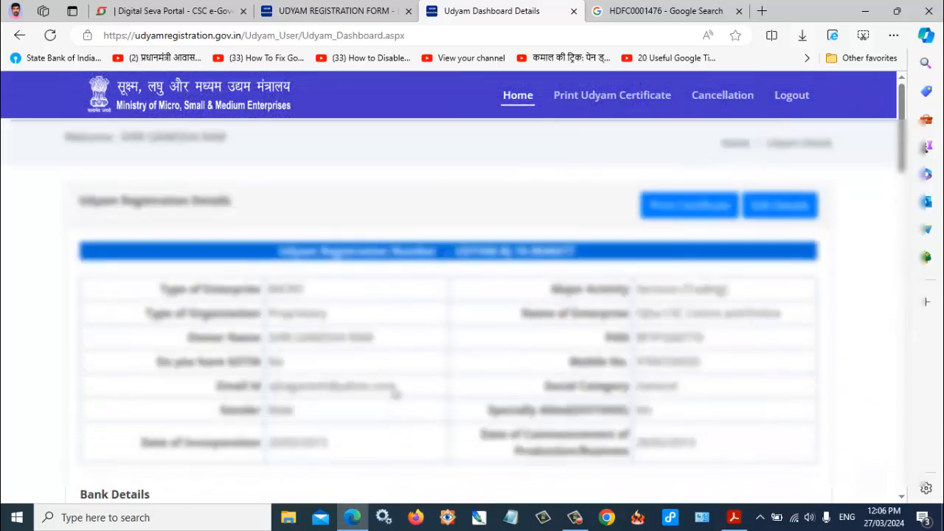
left_click(663, 212)
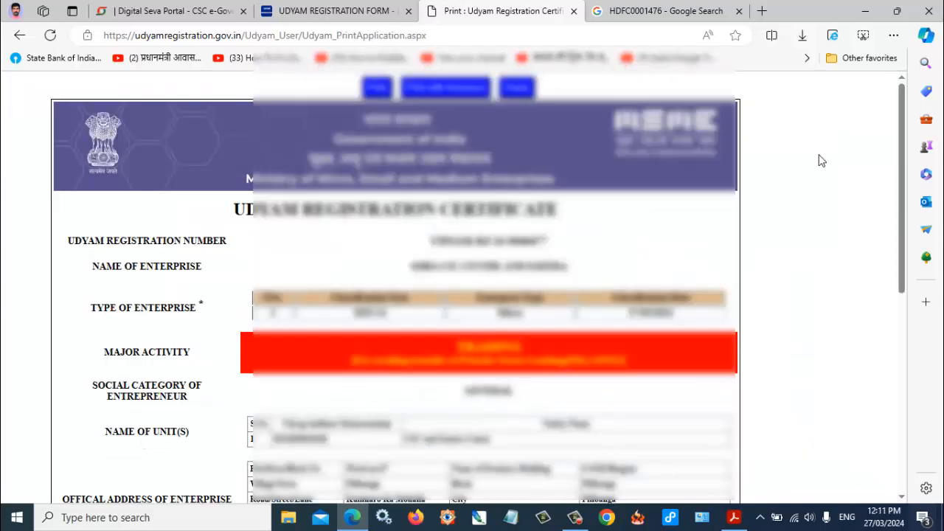
Review the Udyam Registration Certificate, start printing it and check its print preview
scroll(694, 326, "down", 6)
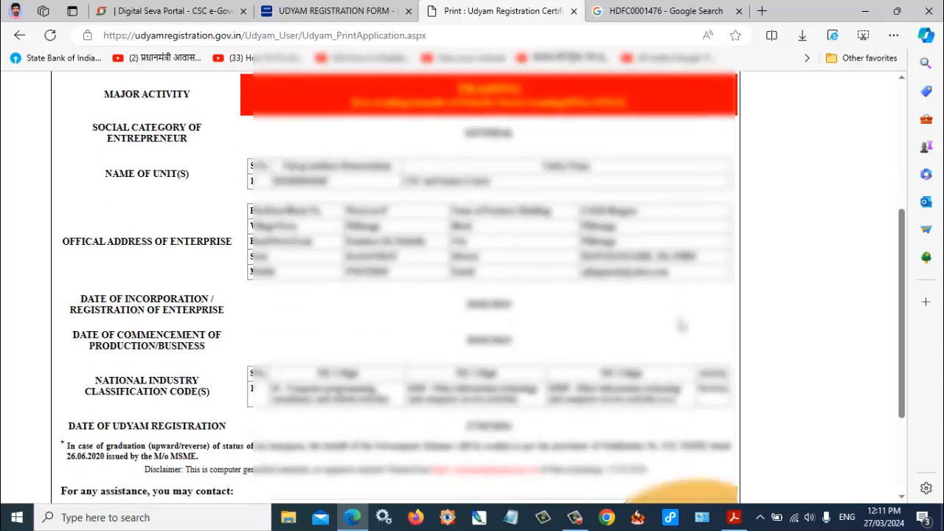
scroll(667, 317, "up", 6)
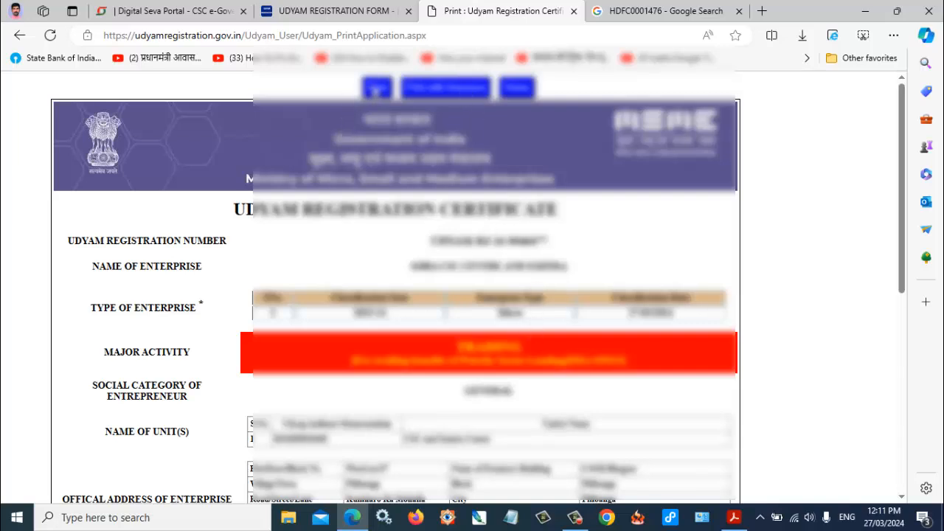
left_click(376, 87)
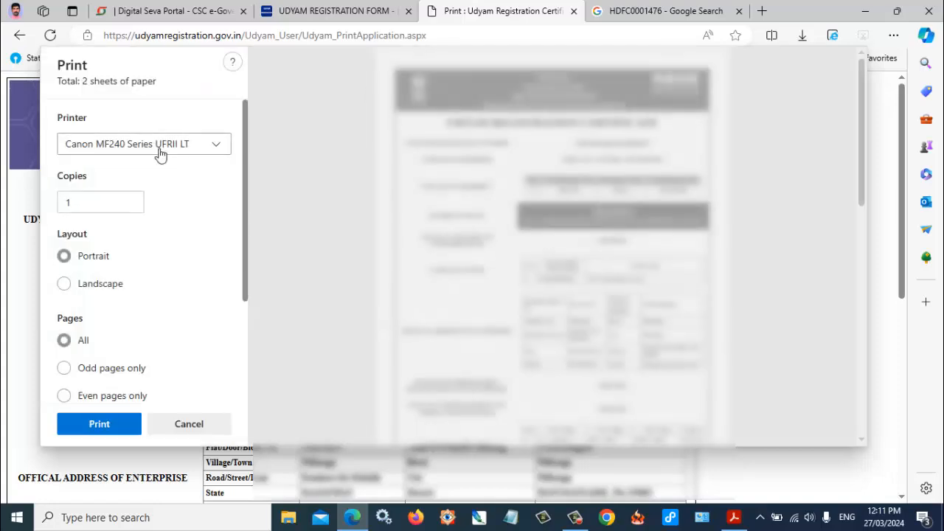
scroll(357, 212, "down", 2)
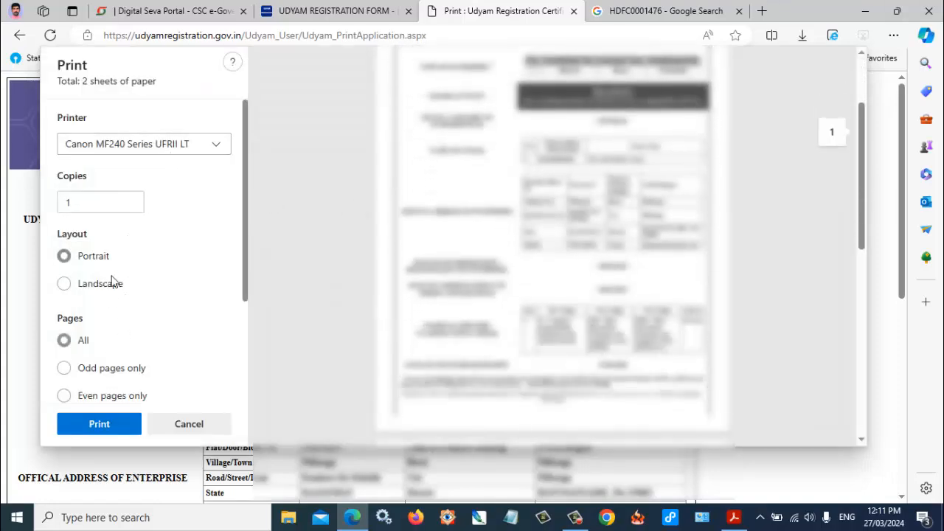